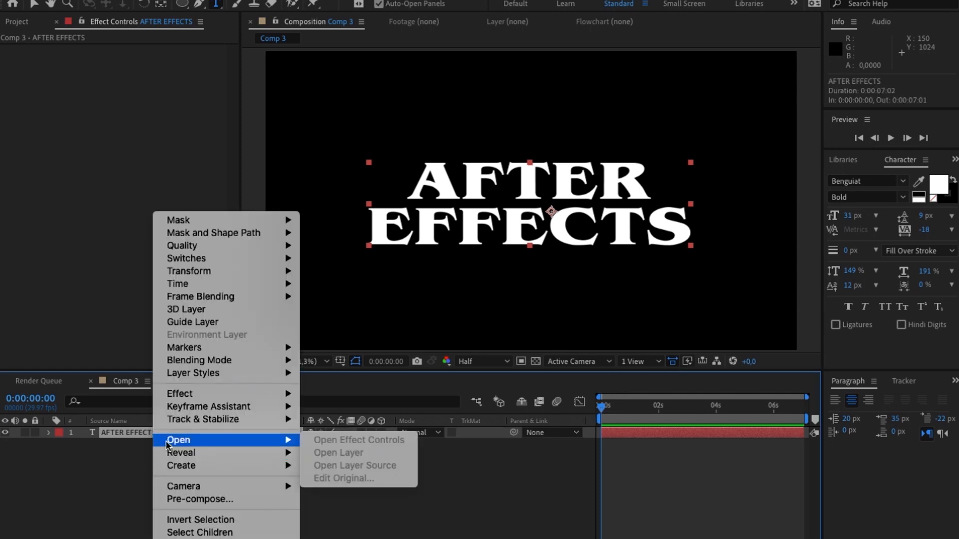
# - Create shapes from the AFTER EFFECTS text layer and switch to the Selection tool
pyautogui.moveTo(200, 468)
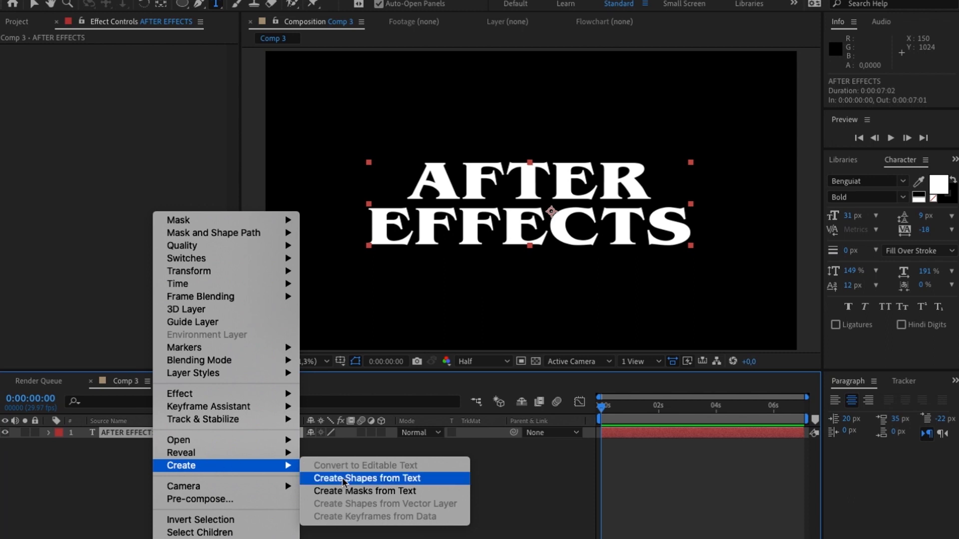
pyautogui.click(358, 478)
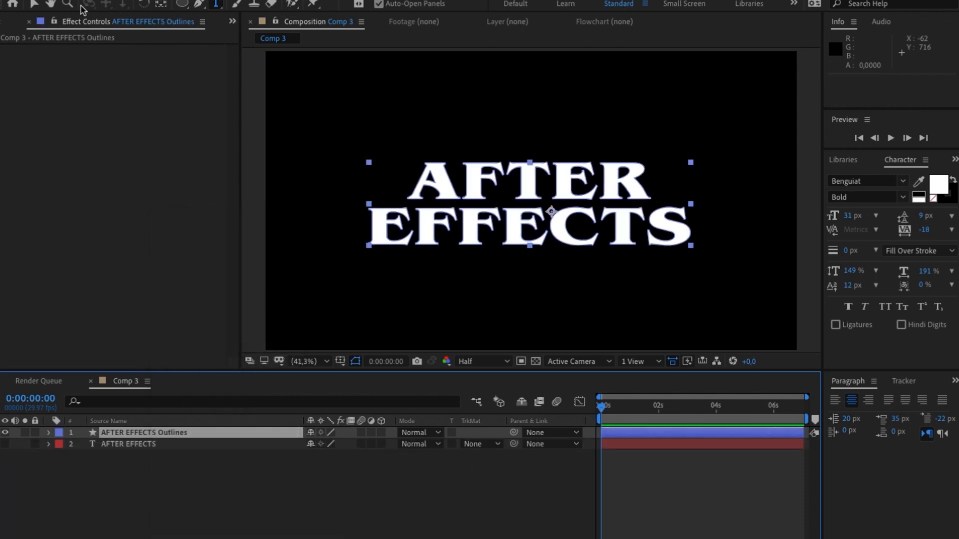
pyautogui.click(33, 4)
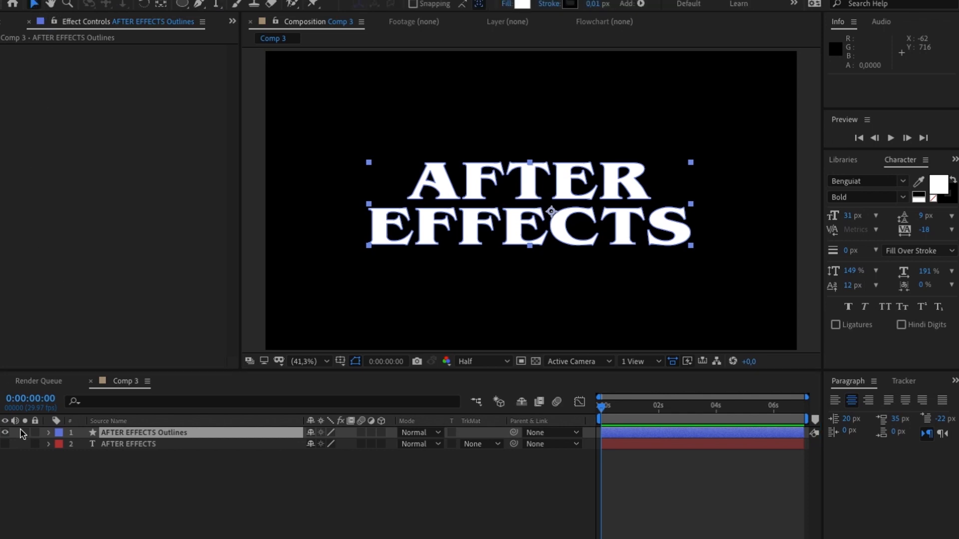
# - Copy the AFTER EFFECTS Outlines shape layer and paste it five times
pyautogui.click(133, 435)
pyautogui.hotkey('ctrl', 'c')
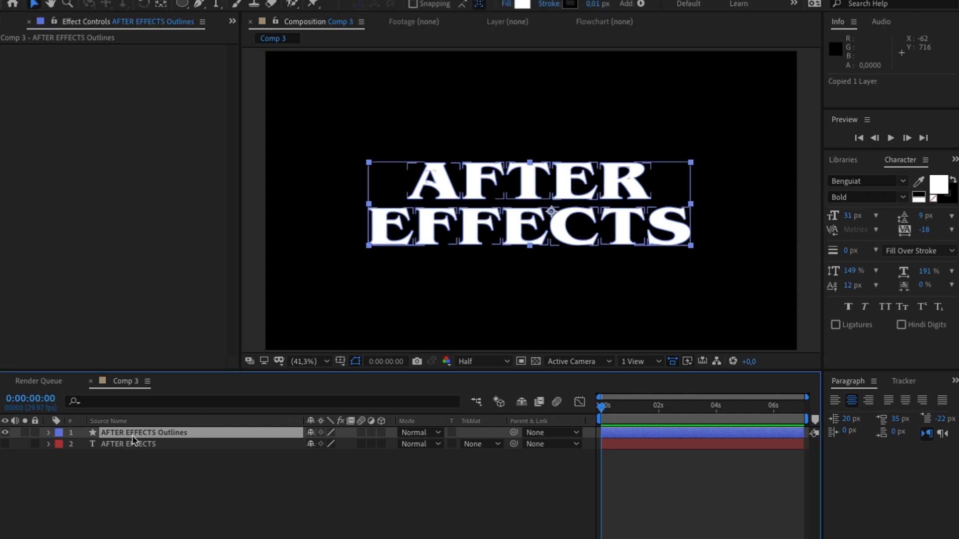
pyautogui.hotkey('ctrl', 'v')
pyautogui.hotkey('ctrl', 'v')
pyautogui.hotkey('ctrl', 'v')
pyautogui.hotkey('ctrl', 'v')
pyautogui.hotkey('ctrl', 'v')
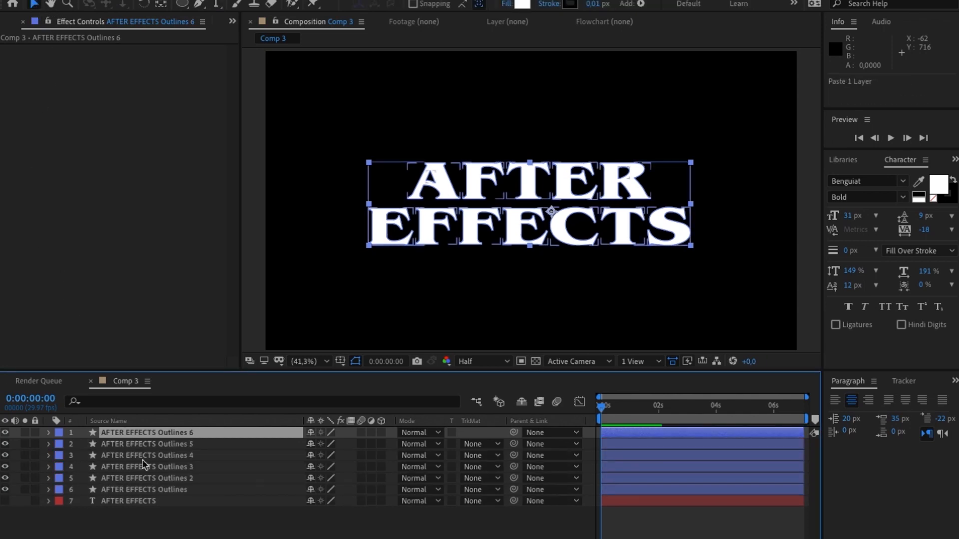
# - Delete every letter group except A from the contents of the original AFTER EFFECTS Outlines layer
pyautogui.click(143, 490)
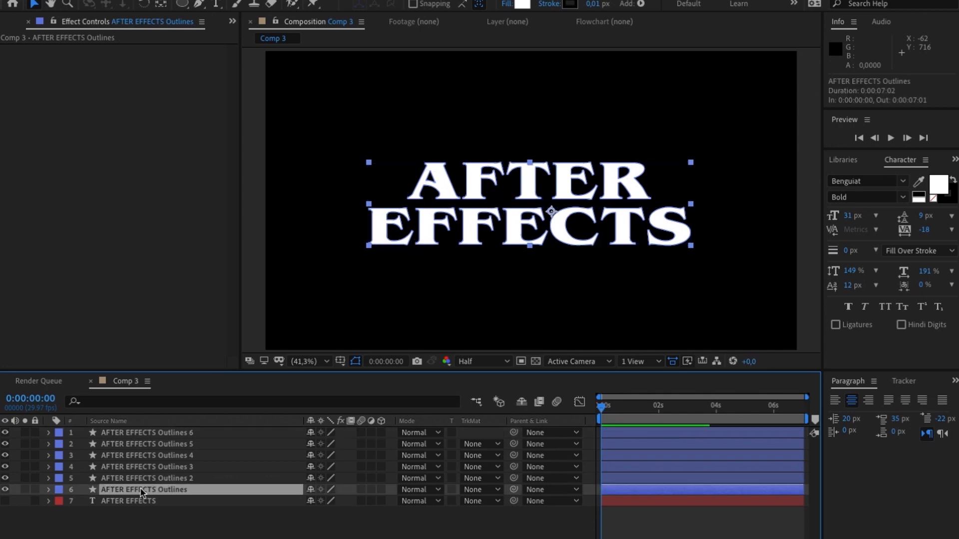
pyautogui.click(48, 489)
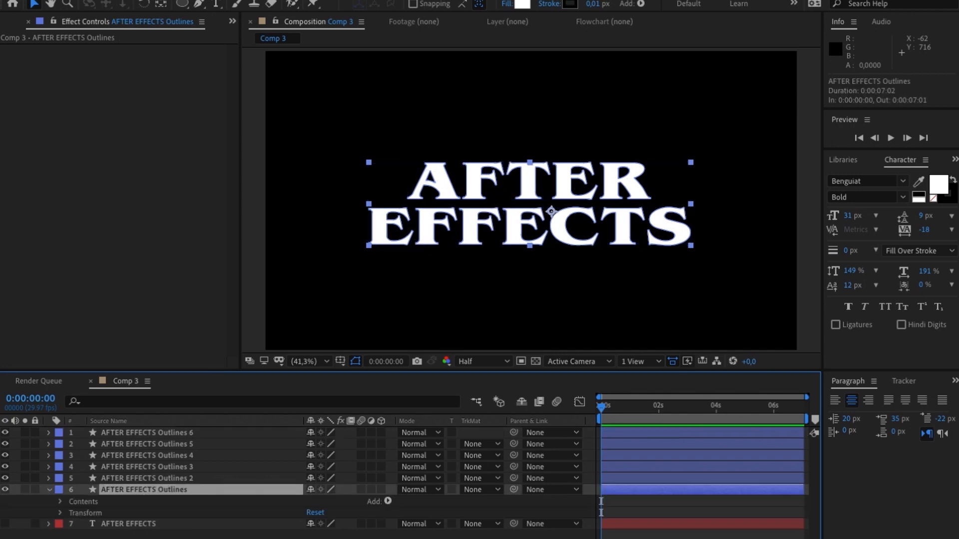
pyautogui.click(59, 502)
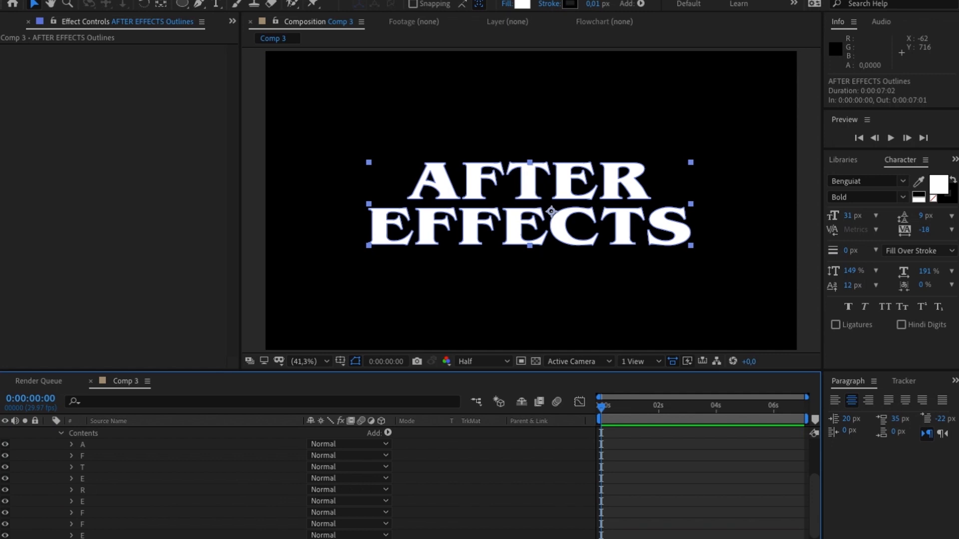
pyautogui.click(88, 457)
pyautogui.scroll(-2, 92, 464)
pyautogui.keyDown('shift'); pyautogui.click(104, 530); pyautogui.keyUp('shift')
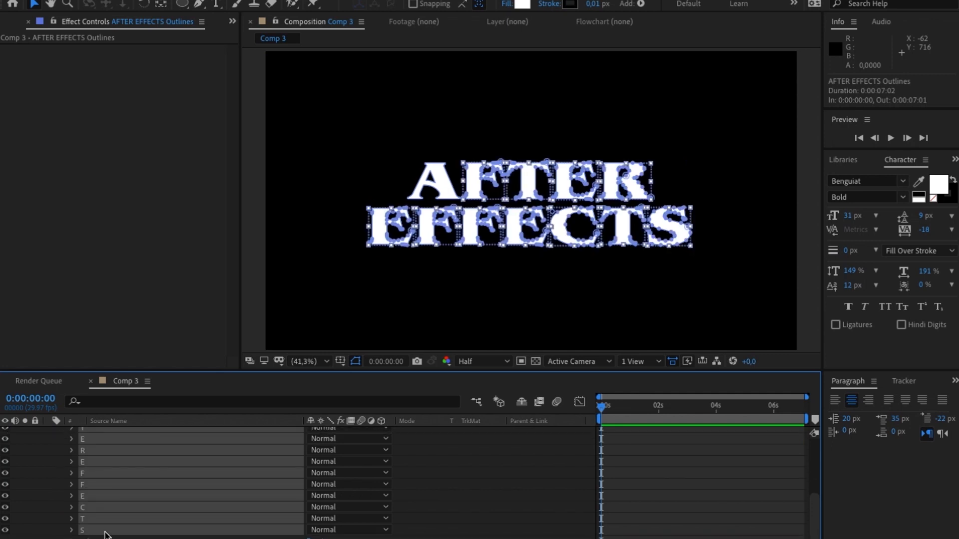
pyautogui.press('Delete')
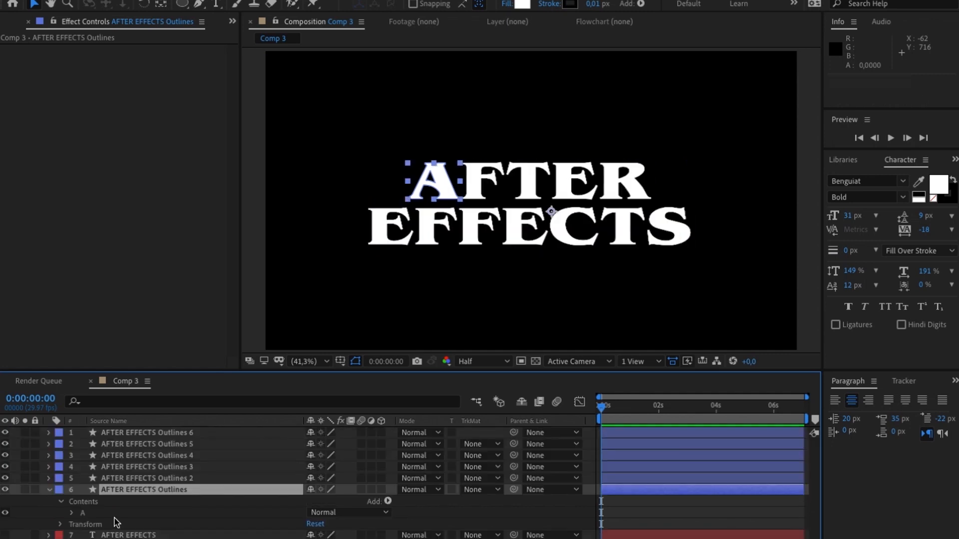
# - Delete every letter group except the F of AFTER from the contents of AFTER EFFECTS Outlines 2
pyautogui.click(48, 479)
pyautogui.click(61, 491)
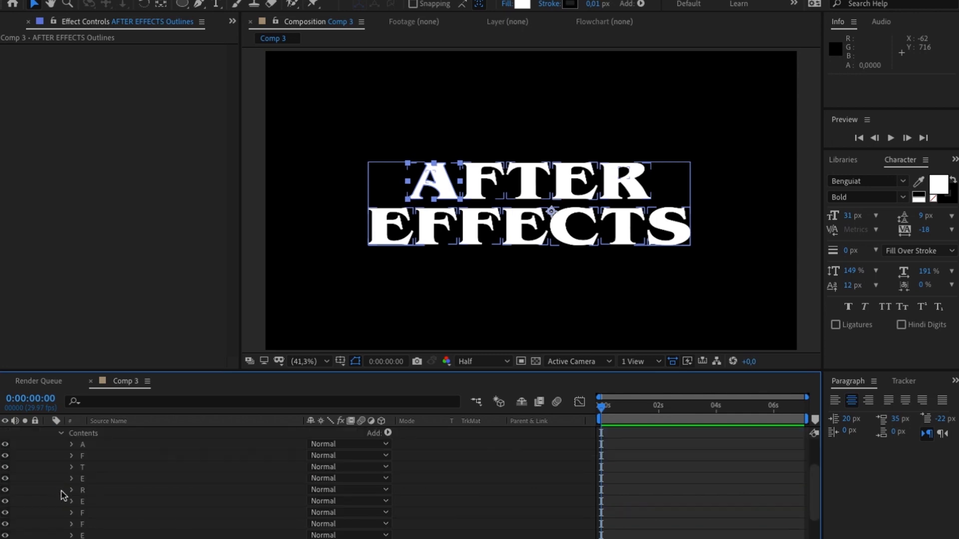
pyautogui.click(86, 470)
pyautogui.scroll(-1, 86, 472)
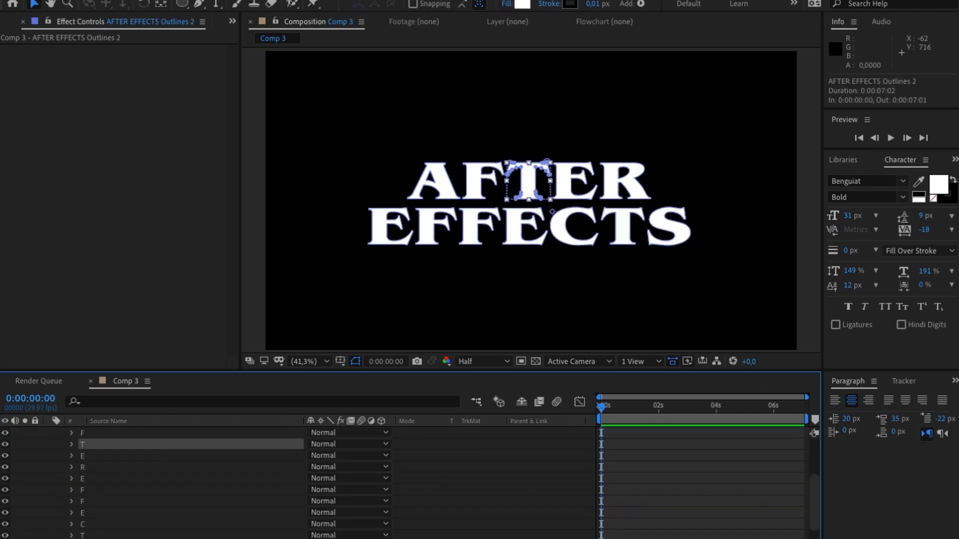
pyautogui.keyDown('shift'); pyautogui.click(87, 538); pyautogui.keyUp('shift')
pyautogui.press('Delete')
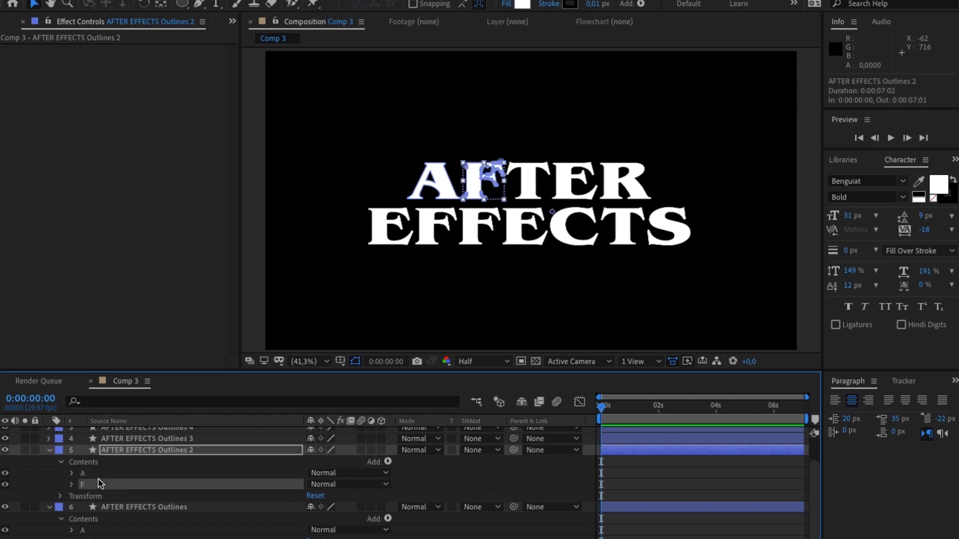
pyautogui.click(63, 460)
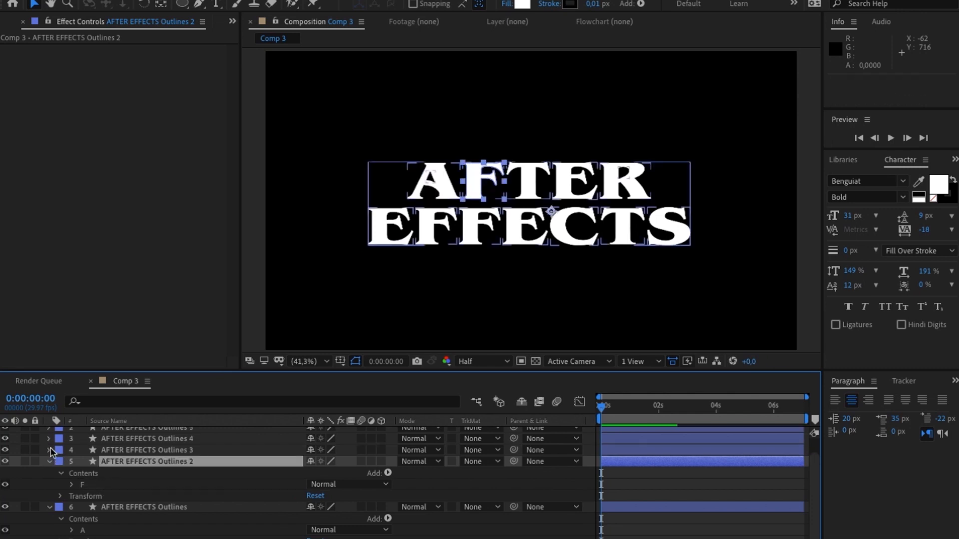
# - Delete every letter group except the T of AFTER from the contents of AFTER EFFECTS Outlines 3
pyautogui.click(50, 451)
pyautogui.click(60, 462)
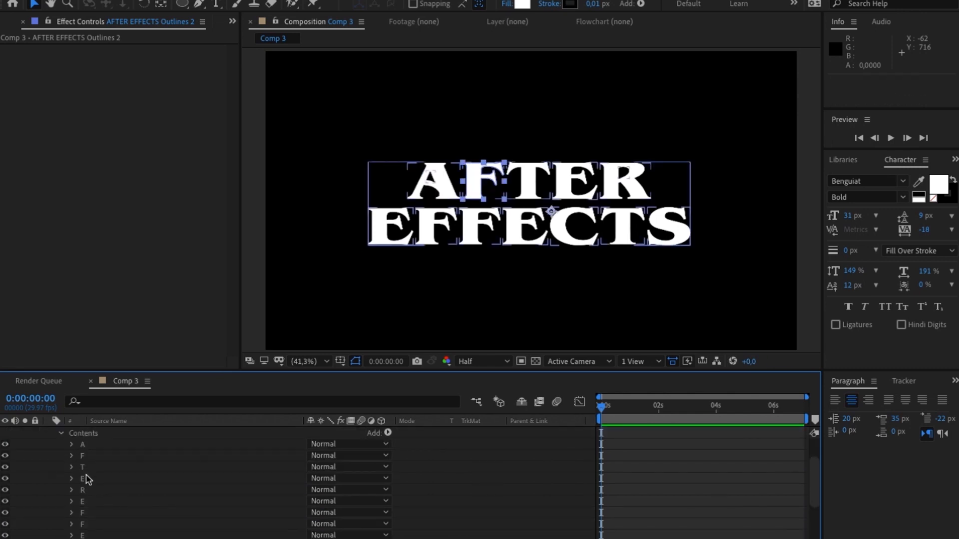
pyautogui.click(87, 477)
pyautogui.scroll(-2, 87, 481)
pyautogui.keyDown('shift'); pyautogui.click(95, 538); pyautogui.keyUp('shift')
pyautogui.press('Delete')
pyautogui.scroll(2, 87, 485)
pyautogui.click(87, 444)
pyautogui.keyDown('shift'); pyautogui.click(94, 455); pyautogui.keyUp('shift')
pyautogui.press('Delete')
# - Delete every letter group except the E of AFTER from the contents of AFTER EFFECTS Outlines 4
pyautogui.click(49, 444)
pyautogui.click(60, 456)
pyautogui.click(87, 479)
pyautogui.keyDown('shift'); pyautogui.click(89, 524); pyautogui.keyUp('shift')
pyautogui.press('Delete')
pyautogui.keyDown('shift'); pyautogui.click(102, 466); pyautogui.keyUp('shift')
pyautogui.press('Delete')
pyautogui.click(95, 444)
pyautogui.press('Delete')
# - Delete every letter group except R from the contents of AFTER EFFECTS Outlines 5
pyautogui.click(49, 445)
pyautogui.click(60, 456)
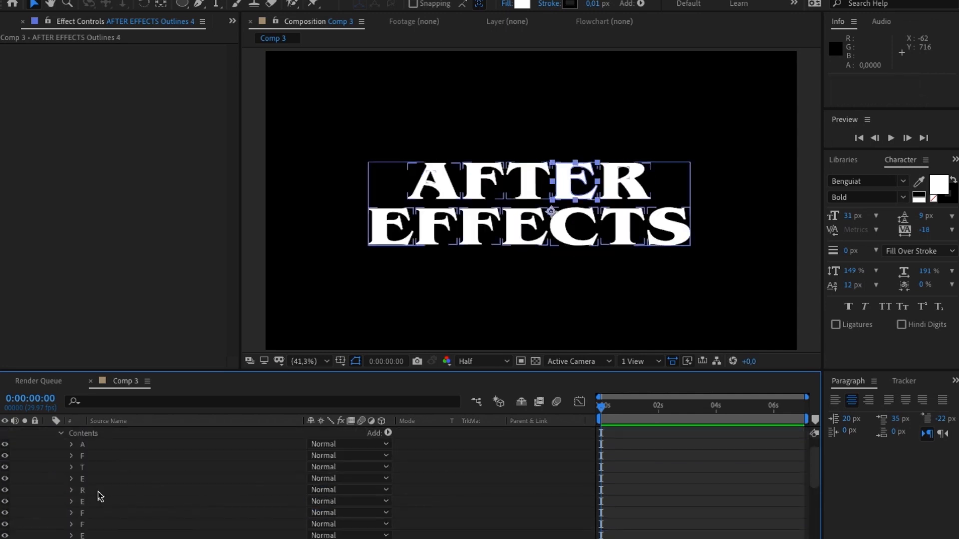
pyautogui.click(97, 499)
pyautogui.keyDown('shift'); pyautogui.click(99, 480); pyautogui.keyUp('shift')
pyautogui.press('Delete')
pyautogui.click(93, 468)
pyautogui.keyDown('shift'); pyautogui.click(95, 500); pyautogui.keyUp('shift')
pyautogui.press('Delete')
# - Collapse AFTER EFFECTS Outlines 5, then copy the complete AFTER EFFECTS Outlines 6 layer and paste it four times
pyautogui.click(49, 444)
pyautogui.click(116, 433)
pyautogui.hotkey('ctrl', 'c')
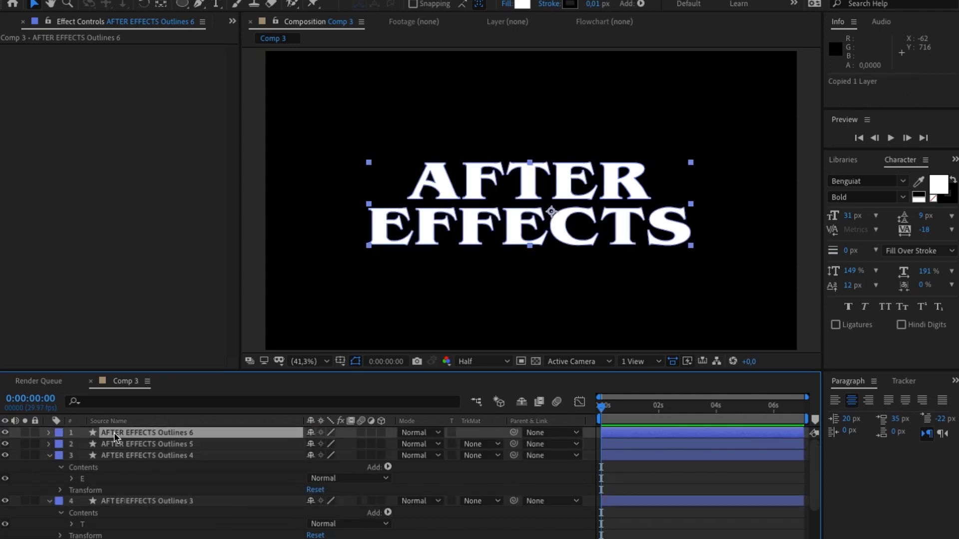
pyautogui.hotkey('ctrl', 'v')
pyautogui.hotkey('ctrl', 'v')
pyautogui.hotkey('ctrl', 'v')
pyautogui.hotkey('ctrl', 'v')
# - Delete every letter group except the first E of EFFECTS from the contents of AFTER EFFECTS Outlines 6
pyautogui.click(49, 479)
pyautogui.click(60, 490)
pyautogui.click(95, 501)
pyautogui.click(88, 512)
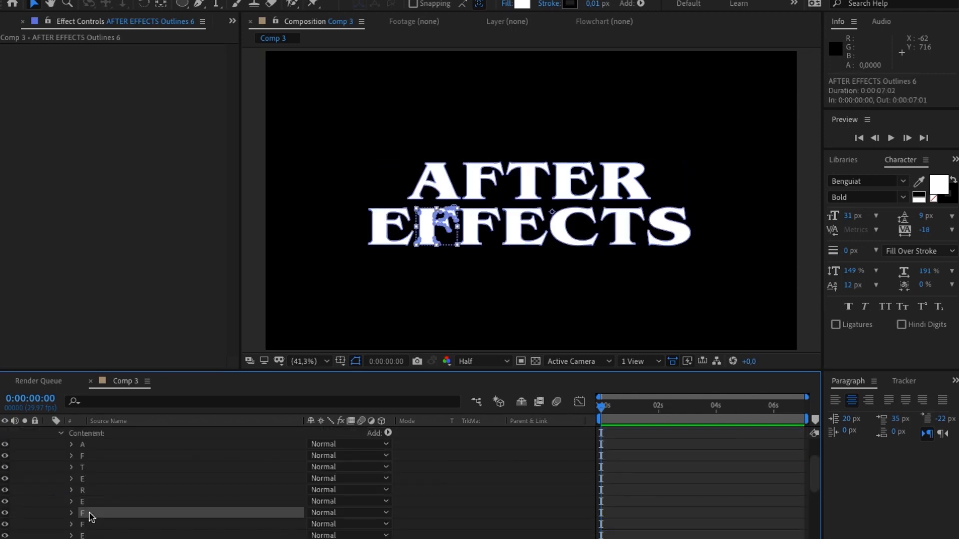
pyautogui.scroll(-3, 90, 516)
pyautogui.keyDown('shift'); pyautogui.click(93, 523); pyautogui.keyUp('shift')
pyautogui.press('Delete')
pyautogui.click(89, 491)
pyautogui.keyDown('shift'); pyautogui.click(91, 445); pyautogui.keyUp('shift')
pyautogui.press('Delete')
# - Delete every letter group except the first F of EFFECTS from the contents of AFTER EFFECTS Outlines 7
pyautogui.click(49, 468)
pyautogui.click(60, 479)
pyautogui.click(95, 523)
pyautogui.keyDown('shift'); pyautogui.click(91, 523); pyautogui.keyUp('shift')
pyautogui.press('Delete')
pyautogui.click(90, 456)
pyautogui.scroll(4, 91, 465)
pyautogui.keyDown('shift'); pyautogui.click(97, 468); pyautogui.keyUp('shift')
pyautogui.press('Delete')
# - Delete every letter group except the second F of EFFECTS from the contents of AFTER EFFECTS Outlines 8
pyautogui.scroll(2, 75, 462)
pyautogui.click(49, 455)
pyautogui.click(61, 468)
pyautogui.scroll(-4, 120, 511)
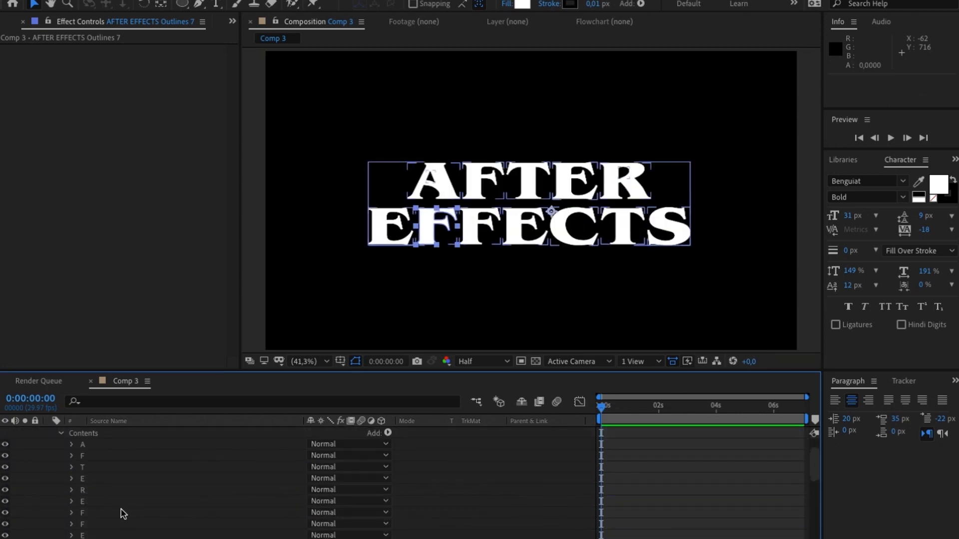
pyautogui.scroll(-3, 92, 507)
pyautogui.scroll(3, 92, 507)
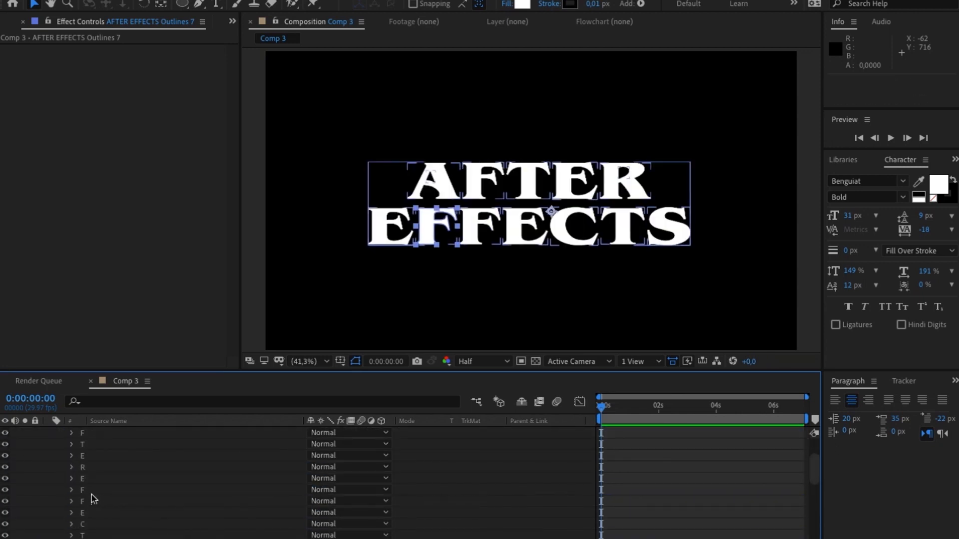
pyautogui.click(91, 498)
pyautogui.scroll(1, 92, 479)
pyautogui.keyDown('shift'); pyautogui.click(93, 447); pyautogui.keyUp('shift')
pyautogui.press('Delete')
pyautogui.click(94, 456)
pyautogui.keyDown('shift'); pyautogui.click(102, 490); pyautogui.keyUp('shift')
pyautogui.press('Delete')
# - Delete every letter group except the second E of EFFECTS from the contents of AFTER EFFECTS Outlines 9
pyautogui.click(49, 444)
pyautogui.click(60, 455)
pyautogui.scroll(-4, 86, 514)
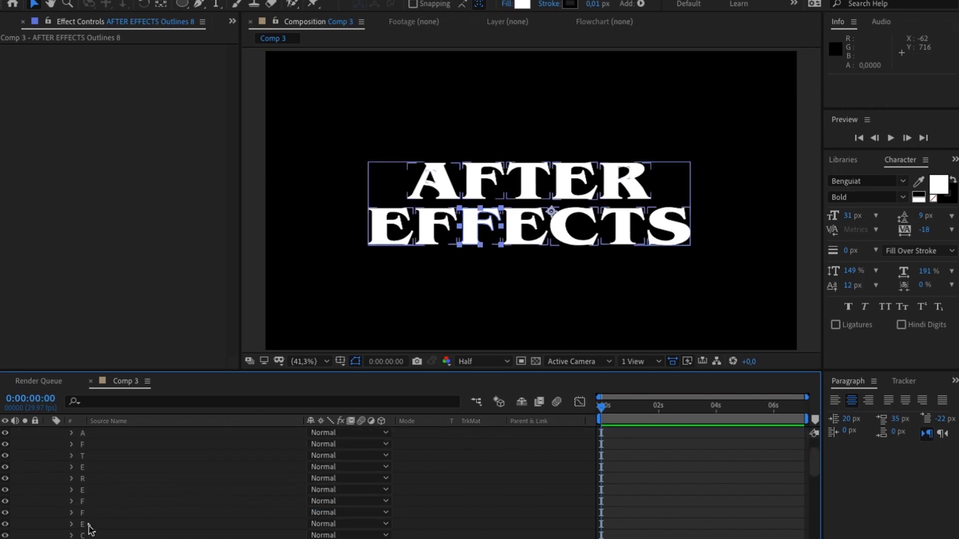
pyautogui.click(88, 524)
pyautogui.keyDown('shift'); pyautogui.click(89, 538); pyautogui.keyUp('shift')
pyautogui.press('Delete')
pyautogui.click(89, 501)
pyautogui.keyDown('shift'); pyautogui.click(89, 471); pyautogui.keyUp('shift')
pyautogui.press('Delete')
# - Make three more copies of the complete AFTER EFFECTS Outlines 10 layer
pyautogui.click(125, 434)
pyautogui.hotkey('ctrl', 'd')
pyautogui.hotkey('ctrl', 'd')
pyautogui.hotkey('ctrl', 'd')
# - Delete every letter group except C from the contents of AFTER EFFECTS Outlines 10
pyautogui.click(48, 467)
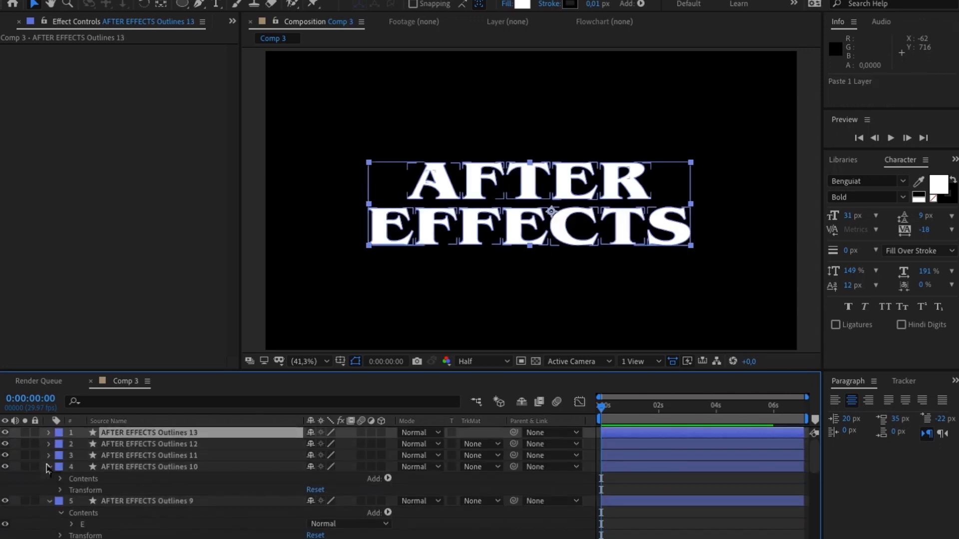
pyautogui.click(60, 479)
pyautogui.scroll(-4, 93, 504)
pyautogui.click(89, 536)
pyautogui.press('Delete')
pyautogui.click(90, 512)
pyautogui.scroll(4, 91, 499)
pyautogui.keyDown('shift'); pyautogui.click(92, 488); pyautogui.keyUp('shift')
pyautogui.press('Delete')
# - Delete every letter group except the T of EFFECTS from the contents of AFTER EFFECTS Outlines 11
pyautogui.click(49, 455)
pyautogui.click(60, 468)
pyautogui.scroll(-4, 91, 509)
pyautogui.press('Delete')
# - Keep only the letter S in AFTER EFFECTS Outlines 12 and delete the surplus AFTER EFFECTS Outlines 13 layer
pyautogui.click(49, 444)
pyautogui.click(60, 456)
pyautogui.click(91, 519)
pyautogui.keyDown('shift'); pyautogui.click(93, 468); pyautogui.keyUp('shift')
pyautogui.press('Delete')
# - Collapse the expanded properties of all the single-letter outline layers in the timeline
pyautogui.click(49, 433)
pyautogui.click(48, 444)
pyautogui.click(49, 456)
pyautogui.click(49, 467)
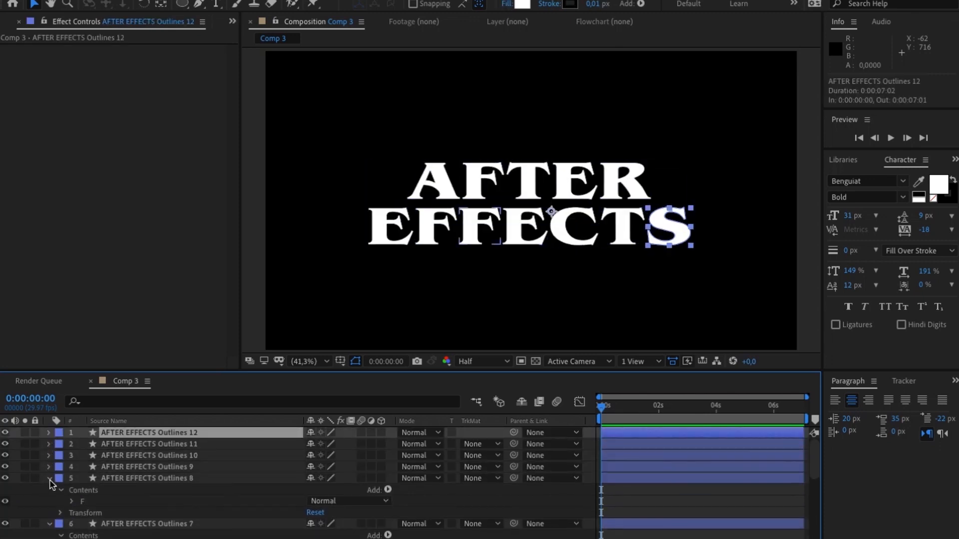
pyautogui.click(49, 478)
pyautogui.click(49, 489)
pyautogui.click(49, 500)
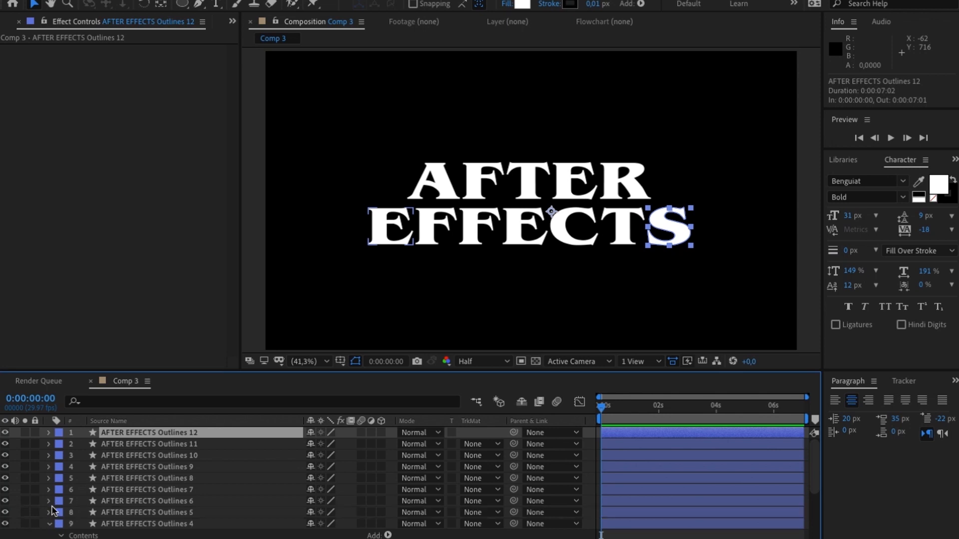
pyautogui.click(49, 524)
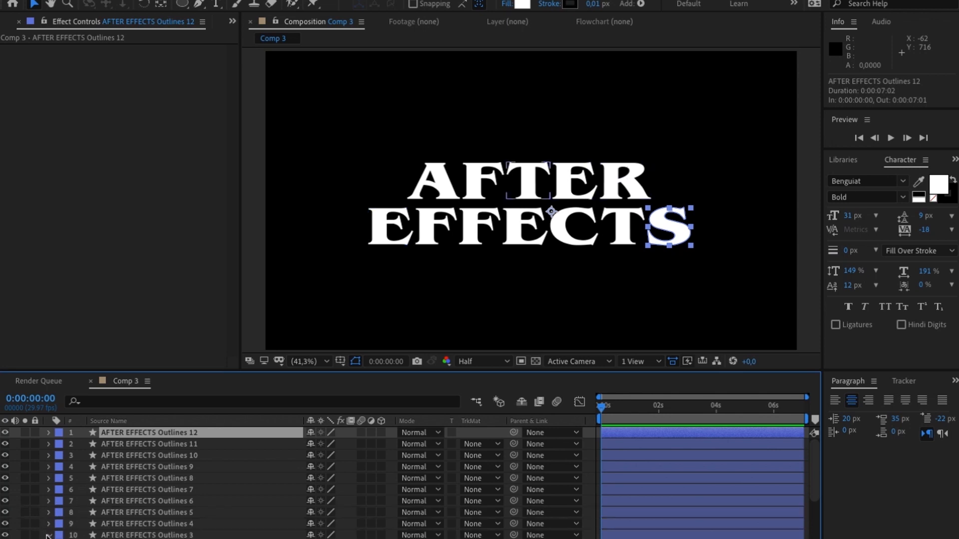
pyautogui.scroll(-1, 42, 537)
pyautogui.click(49, 524)
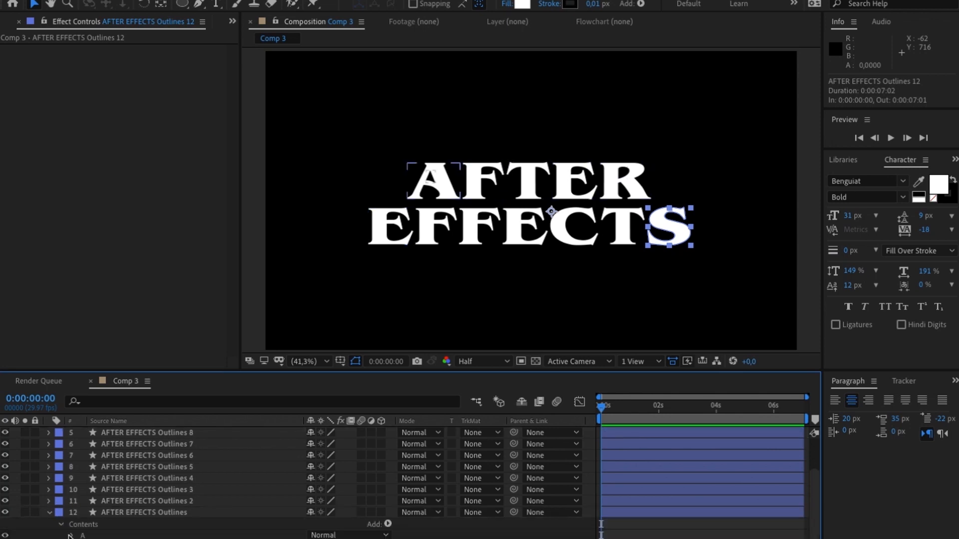
pyautogui.scroll(-1, 52, 522)
pyautogui.click(49, 508)
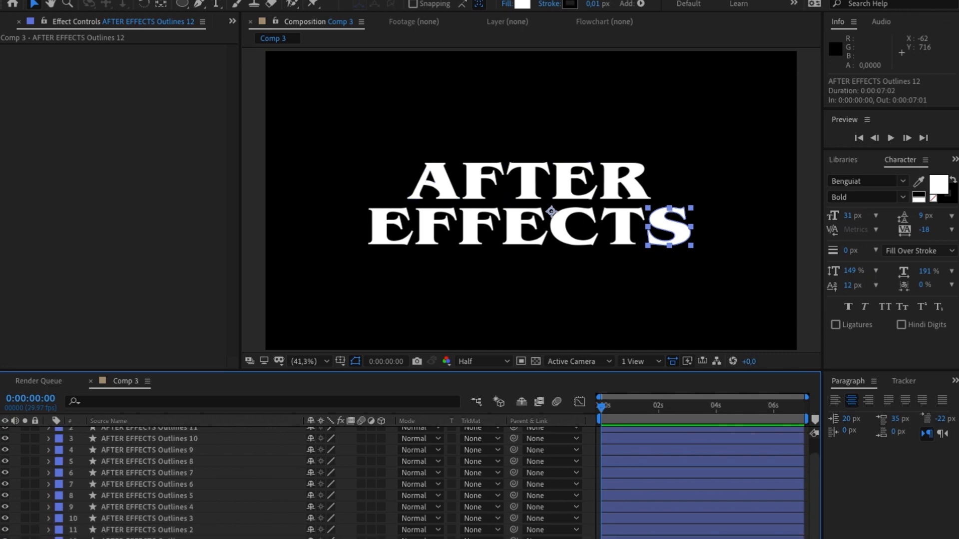
# - Select all twelve single-letter outline layers and set their shape fill color to black (000000)
pyautogui.click(125, 537)
pyautogui.scroll(1, 125, 533)
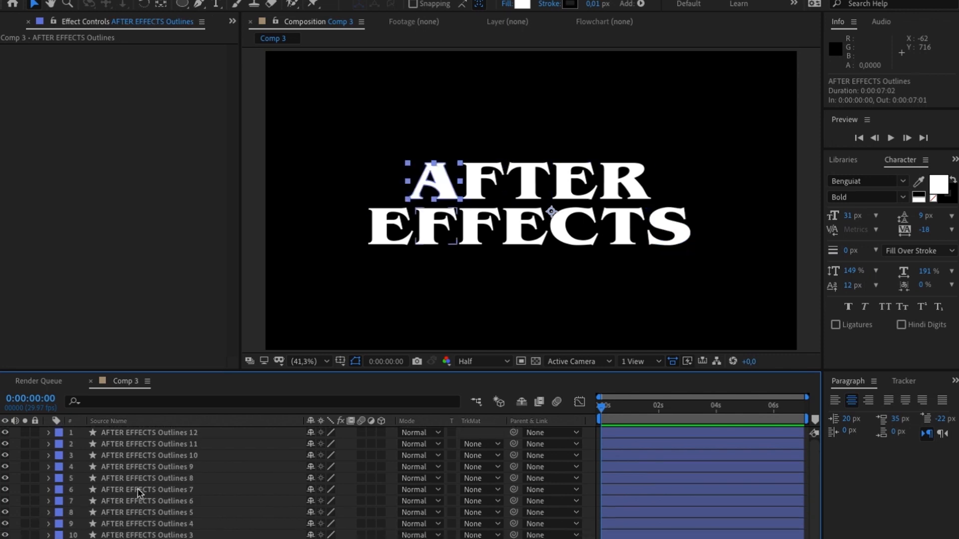
pyautogui.keyDown('shift'); pyautogui.click(125, 434); pyautogui.keyUp('shift')
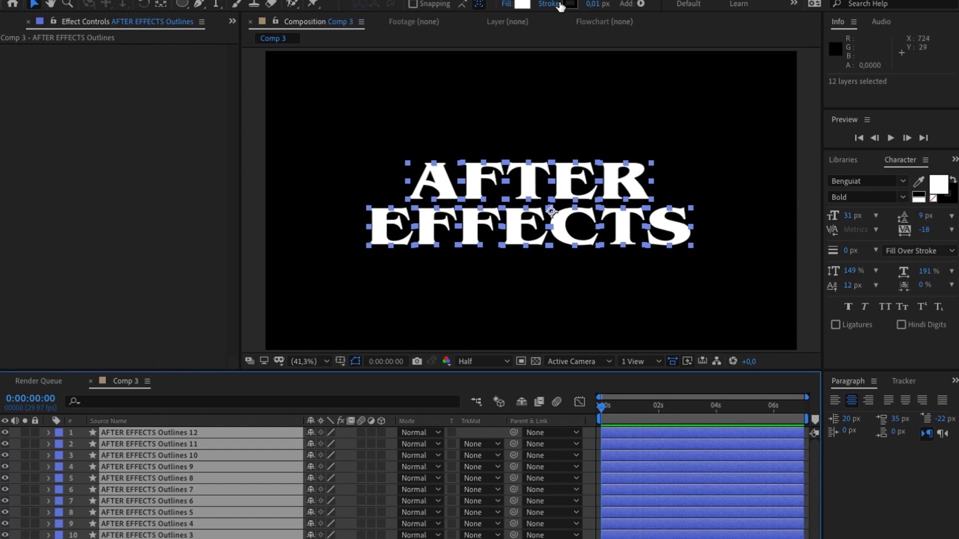
pyautogui.click(521, 4)
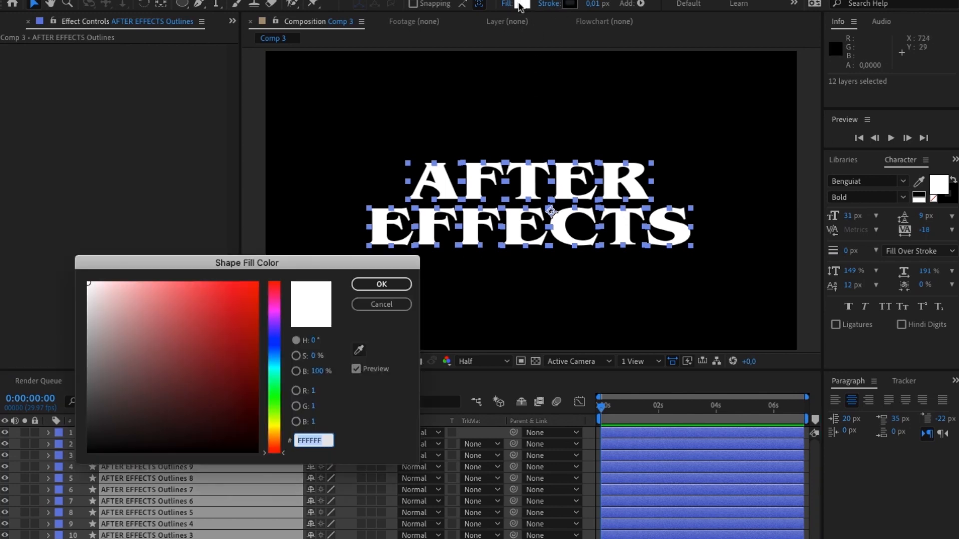
pyautogui.moveTo(116, 428); pyautogui.dragTo(49, 502)
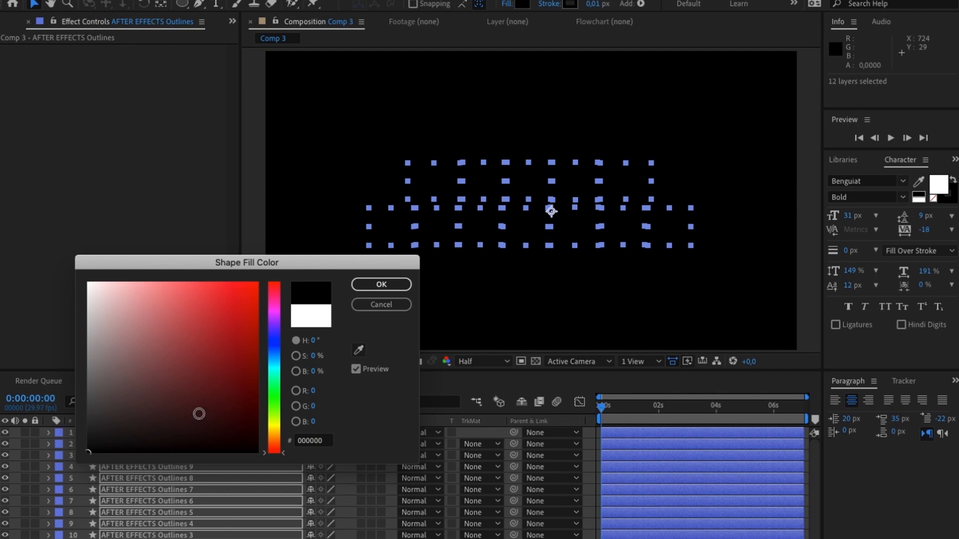
pyautogui.click(399, 288)
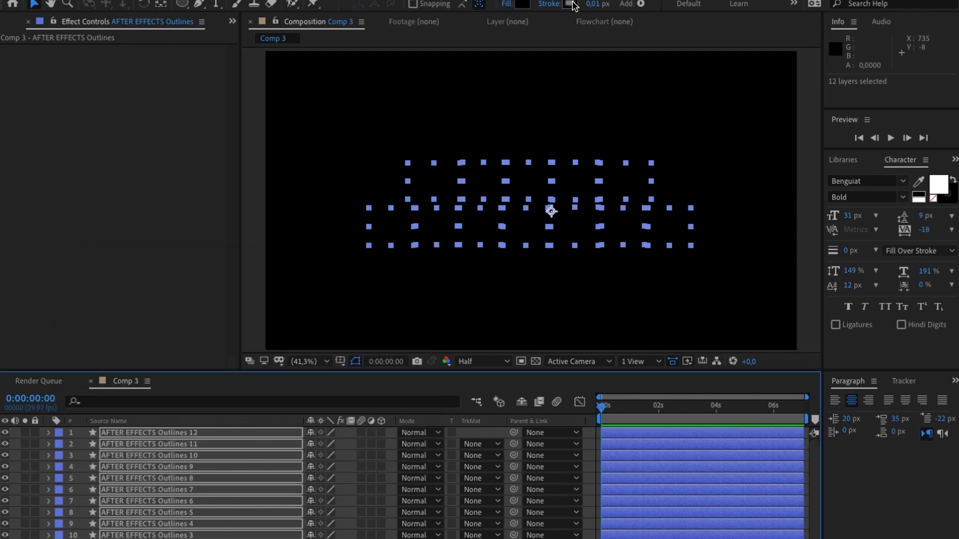
# - Set the selected letter layers' stroke color to white (FFFFFF) and the stroke width to 1 px
pyautogui.click(575, 5)
pyautogui.moveTo(135, 312)
pyautogui.mouseDown()
pyautogui.moveTo(94, 255)
pyautogui.moveTo(57, 258)
pyautogui.mouseUp()
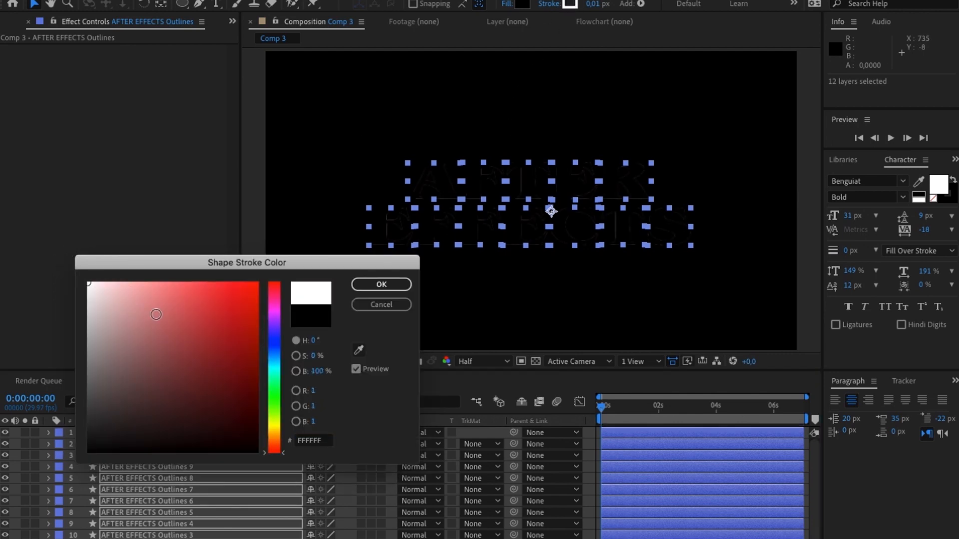
pyautogui.click(381, 284)
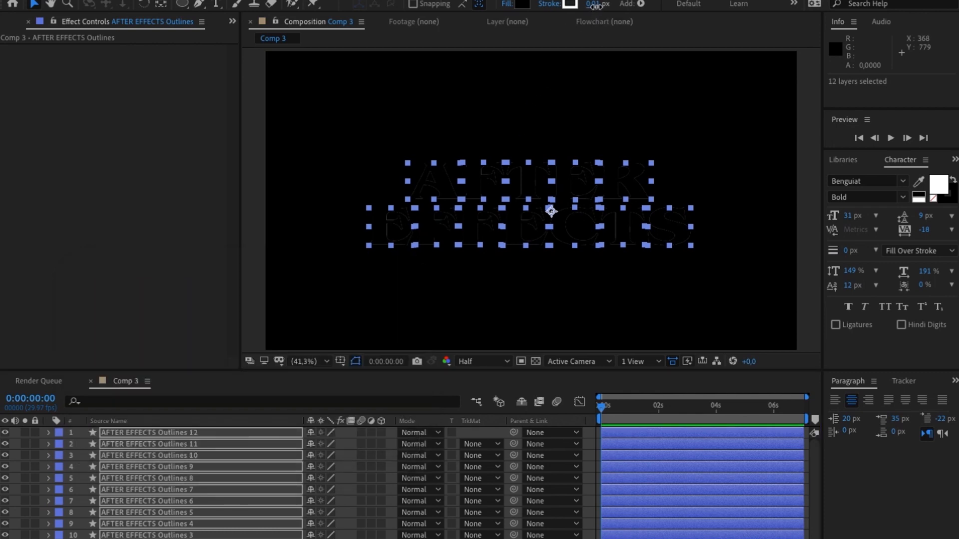
pyautogui.click(597, 5)
pyautogui.write('1')
pyautogui.press('Return')
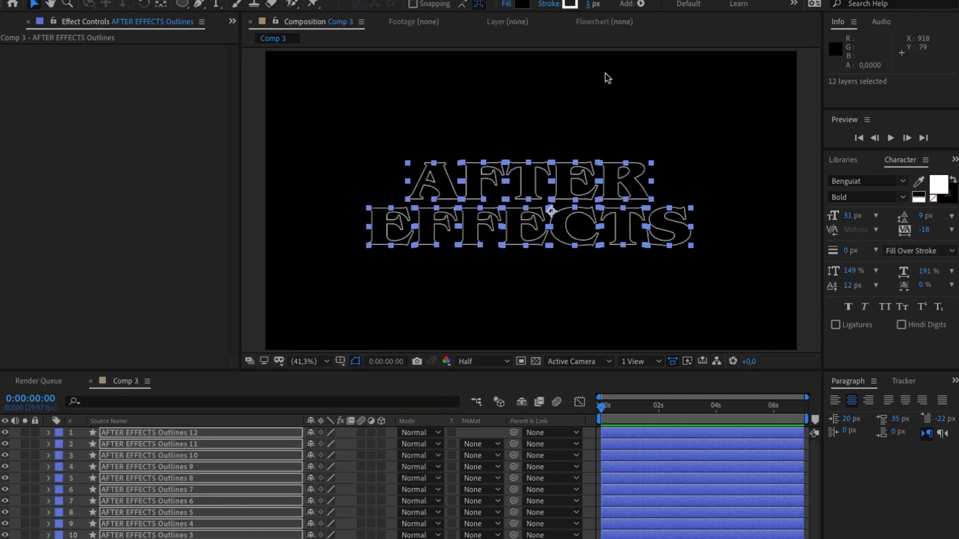
# - Select all twelve single-letter outline layers and add Position keyframes to them at 0:00:04:00
pyautogui.click(602, 89)
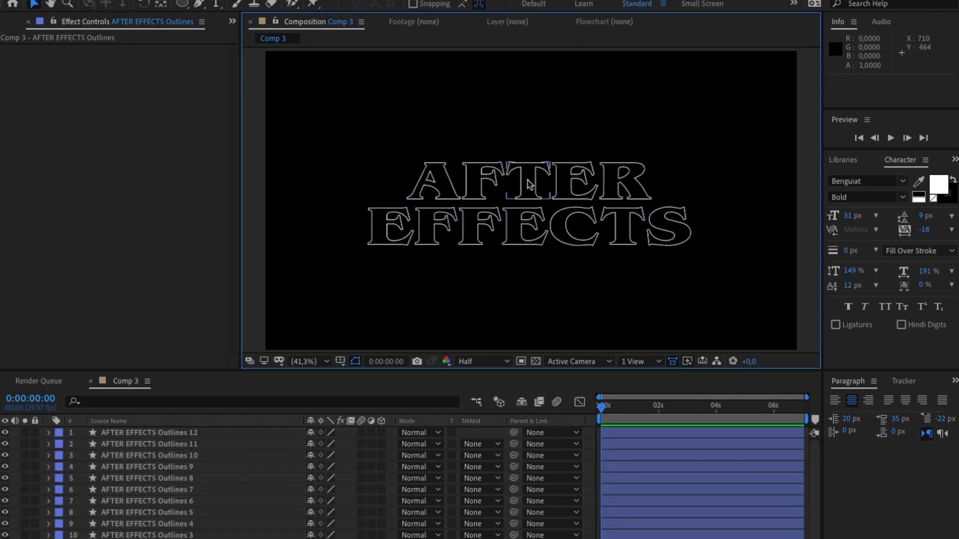
pyautogui.click(152, 435)
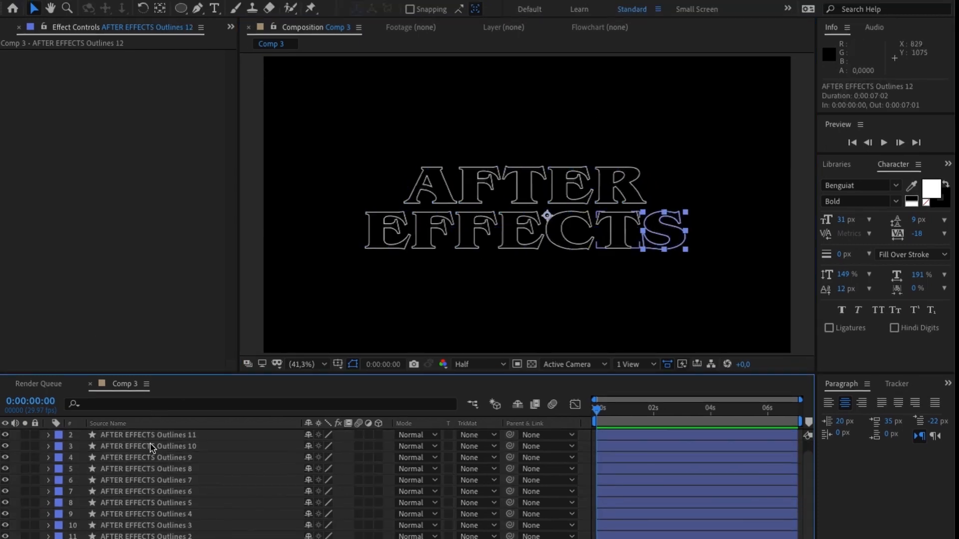
pyautogui.keyDown('shift'); pyautogui.click(153, 538); pyautogui.keyUp('shift')
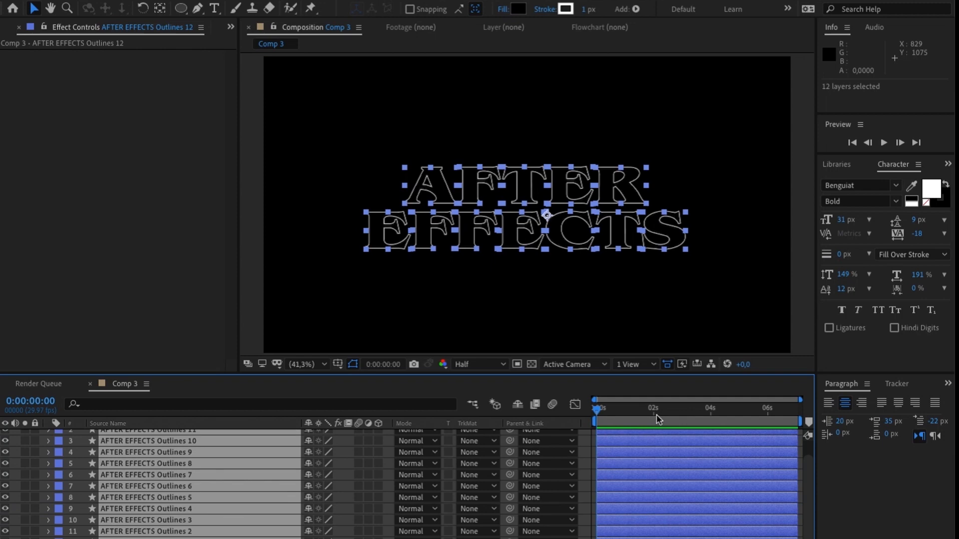
pyautogui.click(711, 421)
pyautogui.press('p')
pyautogui.click(83, 469)
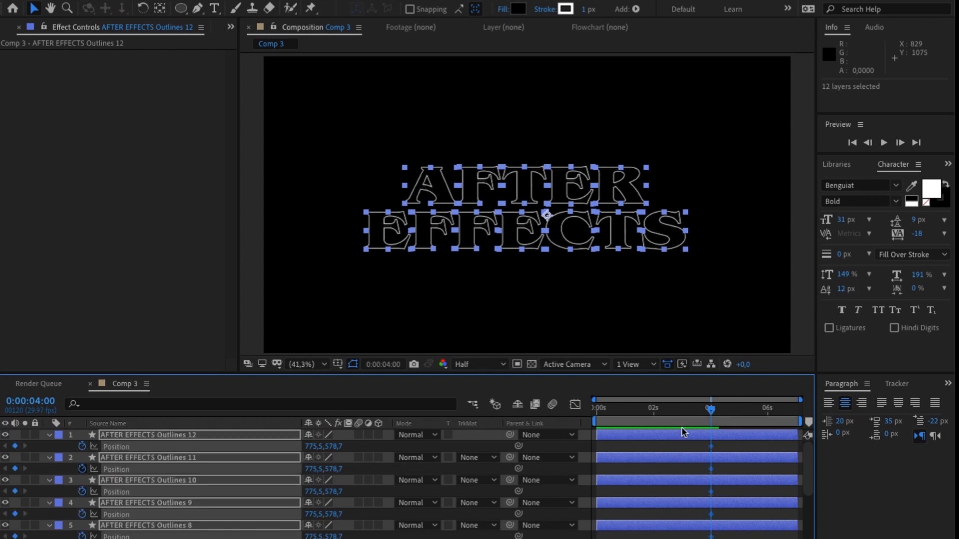
# - At the start of the composition, move each letter of EFFECTS outward beyond the frame edges in different directions
pyautogui.moveTo(612, 412); pyautogui.dragTo(589, 412)
pyautogui.click(402, 278)
pyautogui.moveTo(389, 231); pyautogui.dragTo(205, 231)
pyautogui.moveTo(429, 229); pyautogui.dragTo(259, 465)
pyautogui.moveTo(474, 235); pyautogui.dragTo(457, 449)
pyautogui.moveTo(525, 232); pyautogui.dragTo(538, 389)
pyautogui.moveTo(579, 230); pyautogui.dragTo(600, 393)
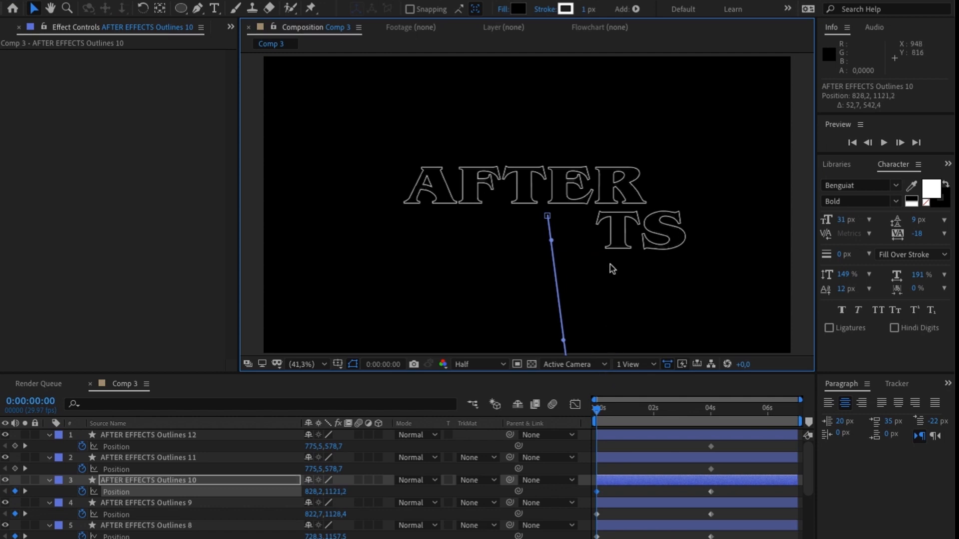
pyautogui.moveTo(619, 244); pyautogui.dragTo(765, 367)
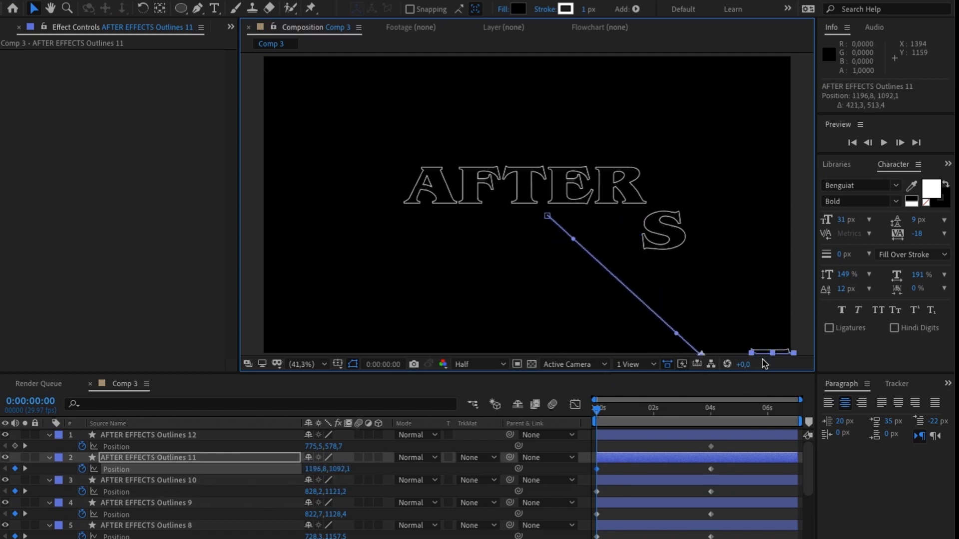
pyautogui.moveTo(664, 231); pyautogui.dragTo(781, 225)
# - Move each letter of AFTER outside the frame at 0:00:00:00 and restore the composition view to Fit up to 100%
pyautogui.moveTo(627, 195); pyautogui.dragTo(830, 201)
pyautogui.moveTo(574, 187); pyautogui.dragTo(819, 111)
pyautogui.moveTo(708, 105); pyautogui.dragTo(685, 202)
pyautogui.moveTo(513, 277); pyautogui.dragTo(602, 109)
pyautogui.moveTo(451, 287); pyautogui.dragTo(368, 99)
pyautogui.click(404, 289)
pyautogui.moveTo(277, 198); pyautogui.dragTo(259, 144)
pyautogui.press('space')
pyautogui.moveTo(351, 154); pyautogui.dragTo(502, 158)
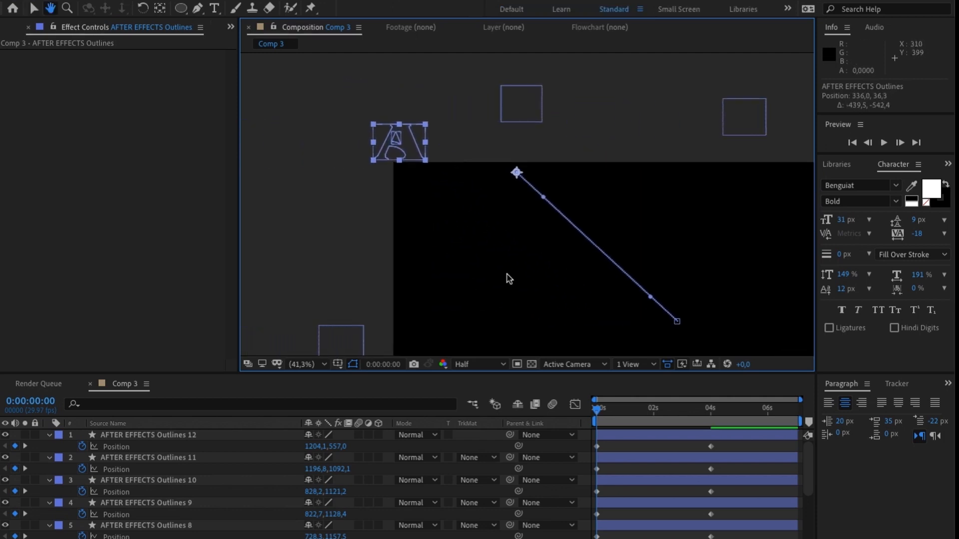
pyautogui.moveTo(504, 270); pyautogui.dragTo(414, 170)
pyautogui.click(324, 365)
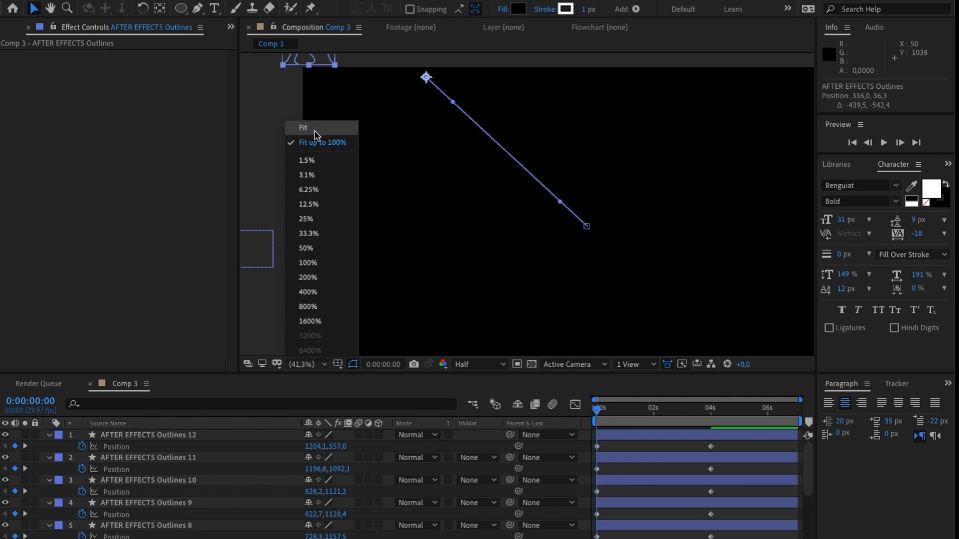
pyautogui.click(315, 140)
# - Select the Position keyframes of all twelve letter layers and apply Easy Ease to them
pyautogui.moveTo(634, 419); pyautogui.dragTo(715, 440)
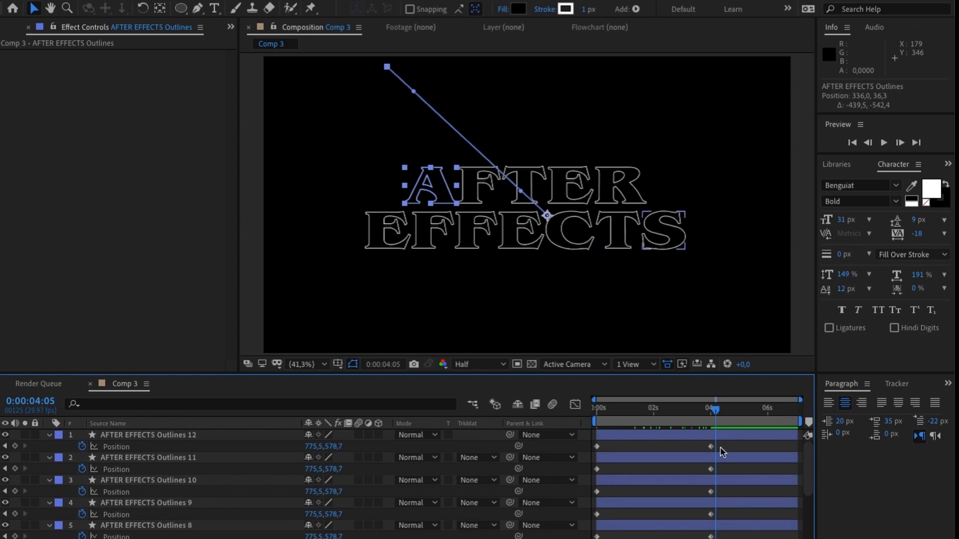
pyautogui.click(719, 451)
pyautogui.hotkey('ctrl', 'a')
pyautogui.scroll(-6, 720, 452)
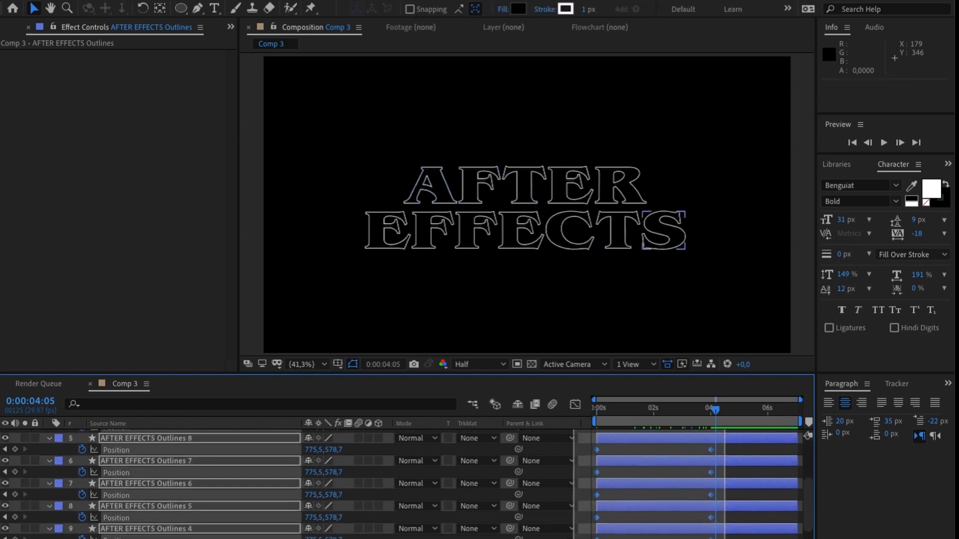
pyautogui.moveTo(574, 538); pyautogui.dragTo(574, 538)
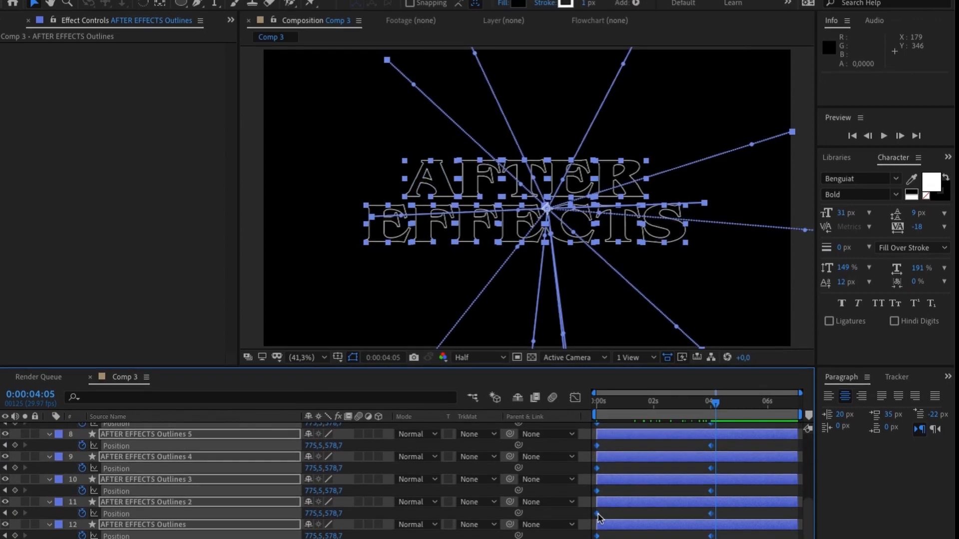
pyautogui.rightClick(597, 520)
pyautogui.moveTo(654, 538)
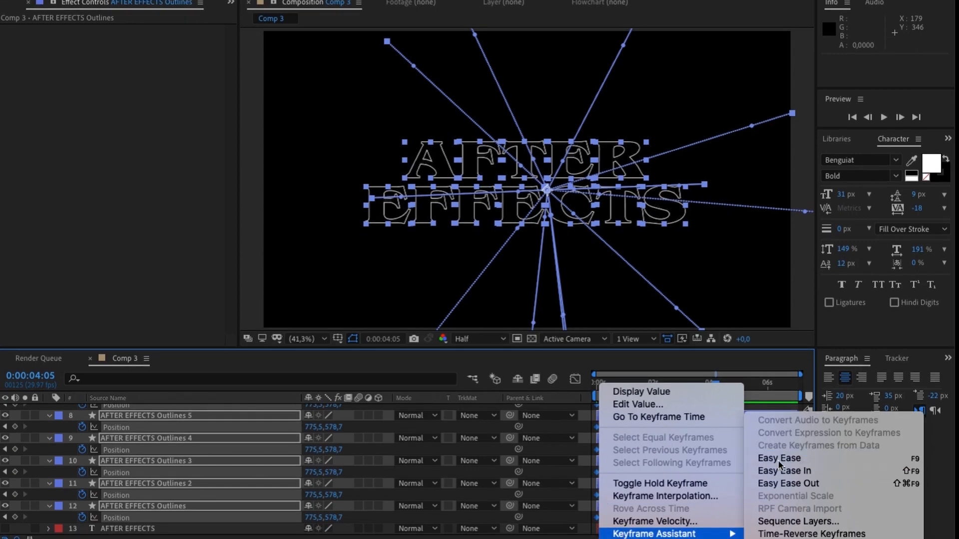
pyautogui.click(779, 459)
# - Lengthen the incoming ease of the letters' final Position keyframes in the speed graph and play back the animation
pyautogui.click(574, 378)
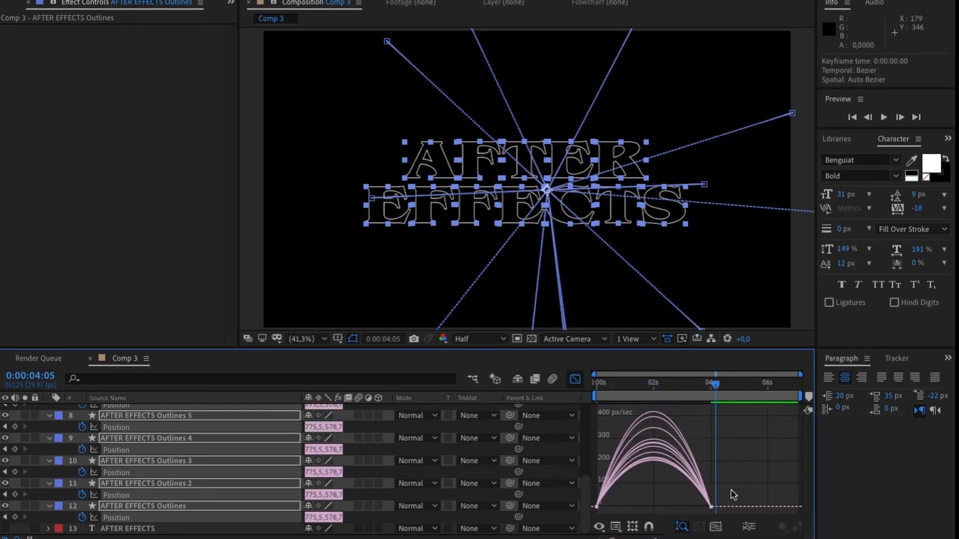
pyautogui.moveTo(764, 426)
pyautogui.mouseDown()
pyautogui.moveTo(605, 525)
pyautogui.moveTo(569, 500)
pyautogui.mouseUp()
pyautogui.moveTo(689, 507); pyautogui.dragTo(680, 507)
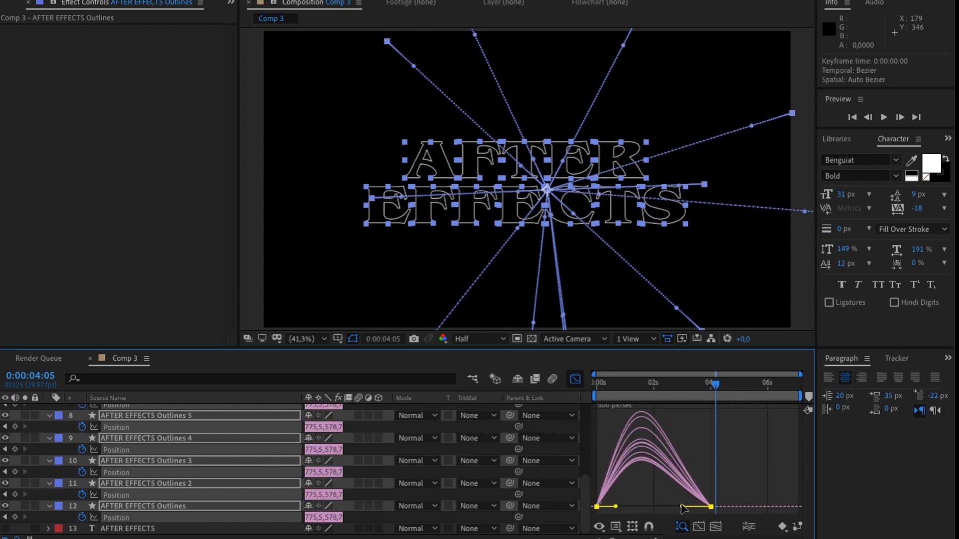
pyautogui.moveTo(709, 390); pyautogui.dragTo(659, 392)
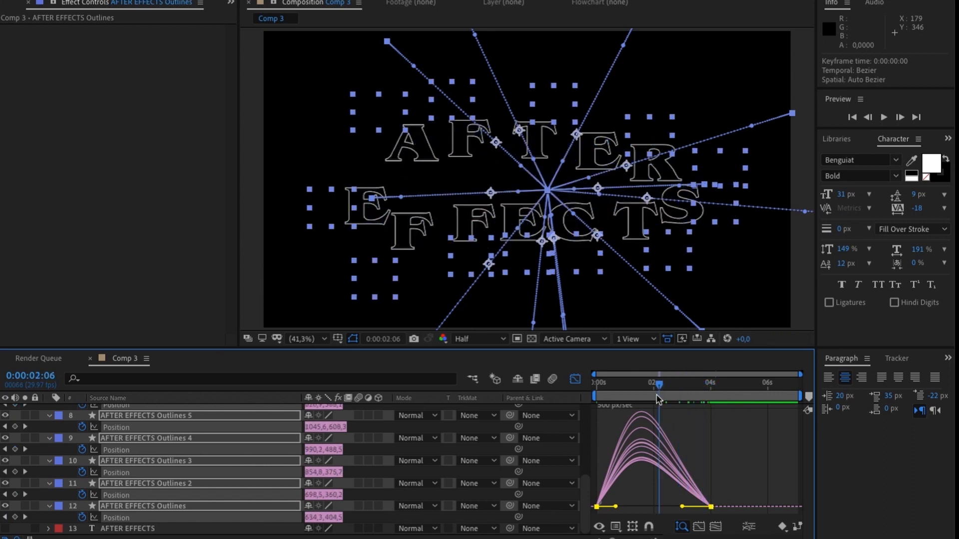
pyautogui.press('space')
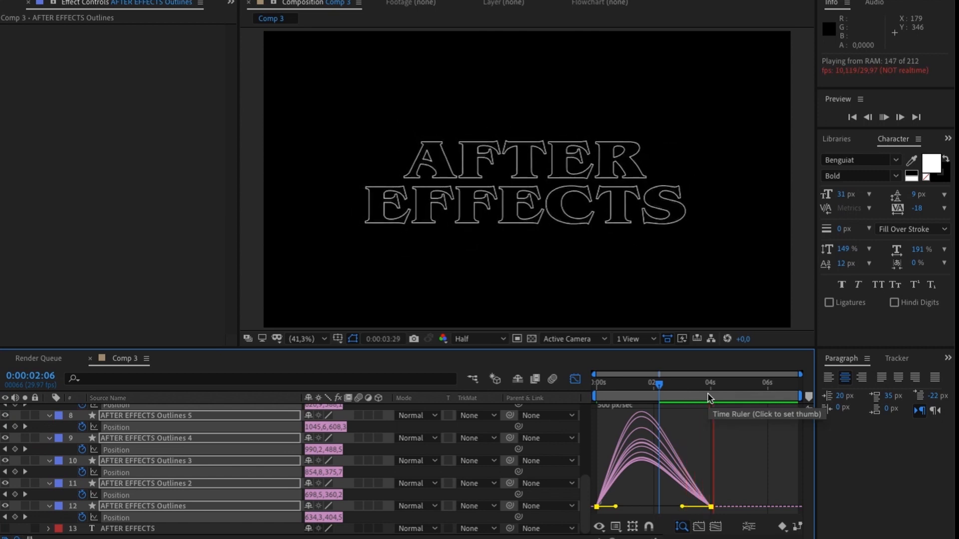
pyautogui.press('space')
pyautogui.click(666, 391)
pyautogui.press('space')
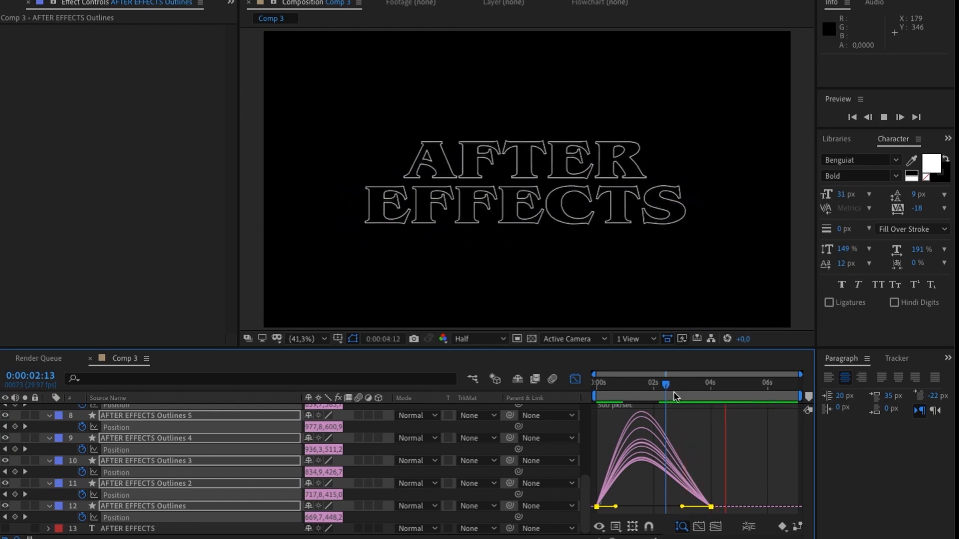
pyautogui.press('space')
# - Collapse the properties of all the letter layers and close the graph editor
pyautogui.click(49, 416)
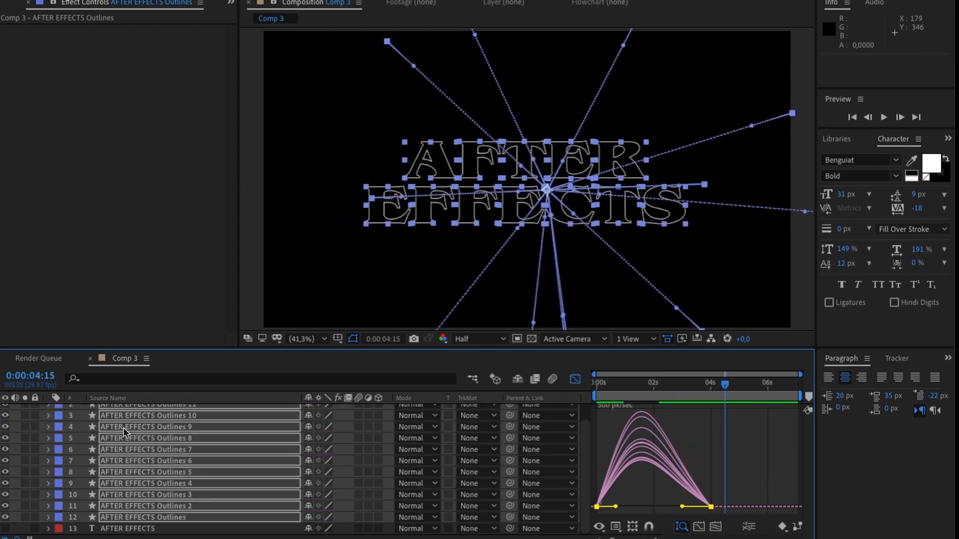
pyautogui.scroll(2, 217, 441)
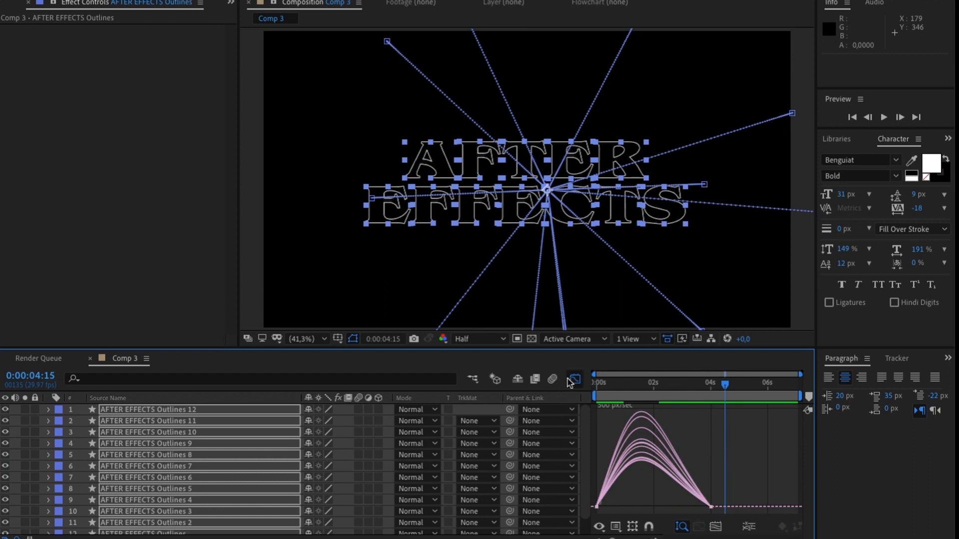
pyautogui.click(575, 379)
# - Pre-compose all letter layers together with the AFTER EFFECTS text layer as Pre-comp 3, moving all attributes into it
pyautogui.rightClick(203, 443)
pyautogui.press('Escape')
pyautogui.scroll(-1, 36, 512)
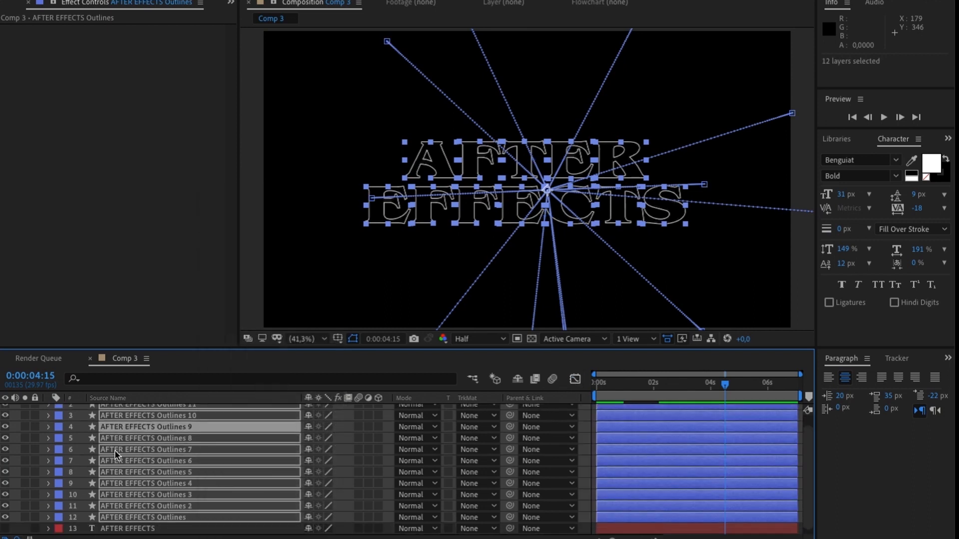
pyautogui.keyDown('shift'); pyautogui.click(144, 530); pyautogui.keyUp('shift')
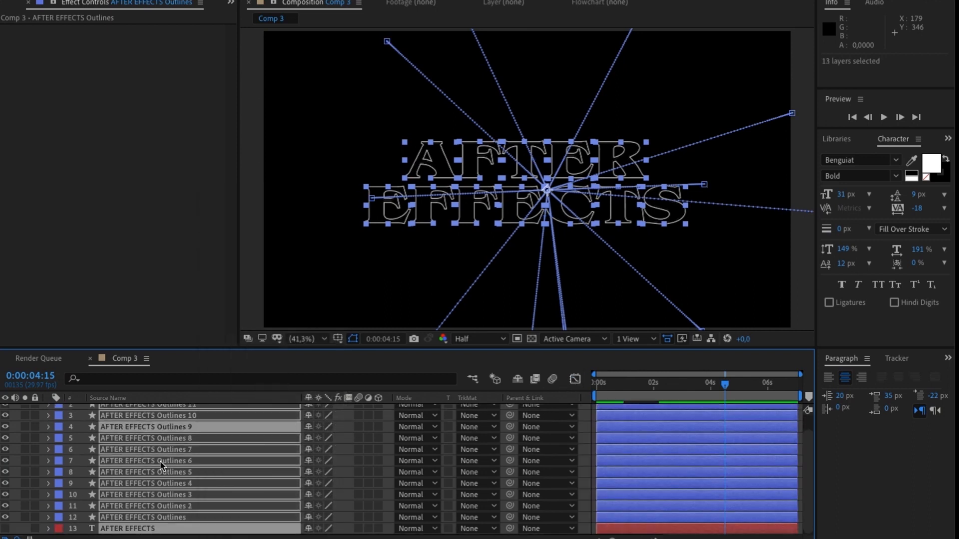
pyautogui.rightClick(162, 465)
pyautogui.click(195, 477)
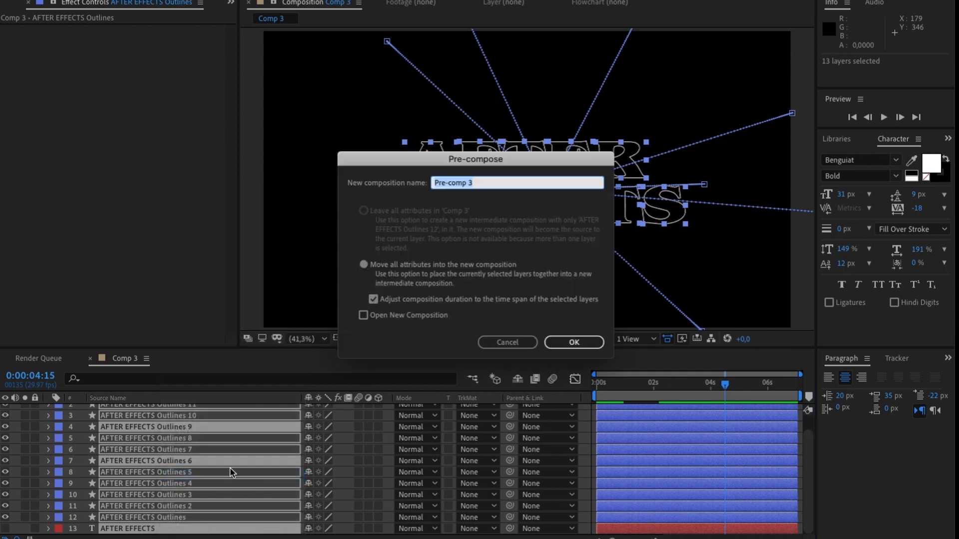
pyautogui.click(573, 344)
# - Animate Pre-comp 3's Scale from an enlarged size at 0:00:00:00 to 100% at 0:00:07:01
pyautogui.moveTo(689, 399); pyautogui.dragTo(802, 402)
pyautogui.press('s')
pyautogui.click(82, 421)
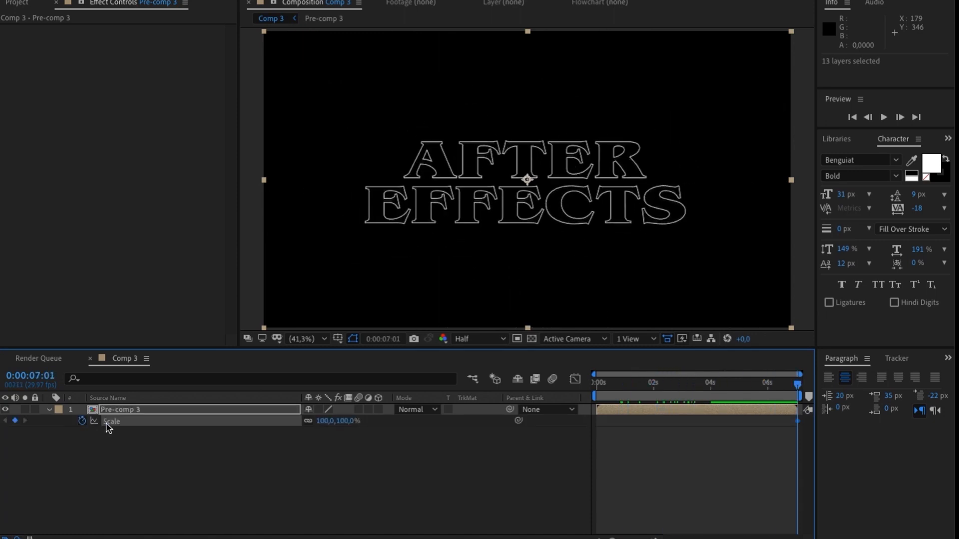
pyautogui.press('Home')
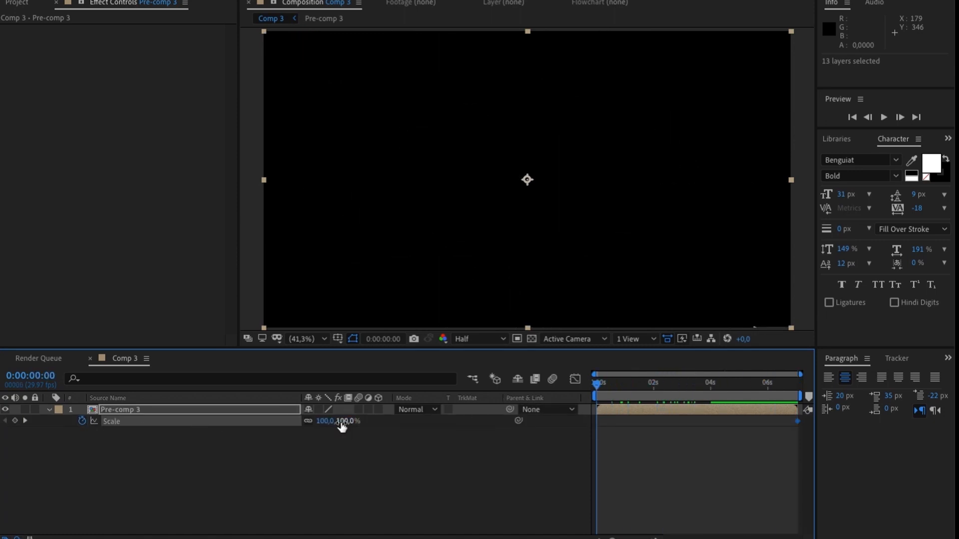
pyautogui.press(',')
pyautogui.press(',')
pyautogui.moveTo(368, 270); pyautogui.dragTo(259, 363)
# - Create a black solid layer of 1440 x 1080 px in Comp 3
pyautogui.rightClick(213, 392)
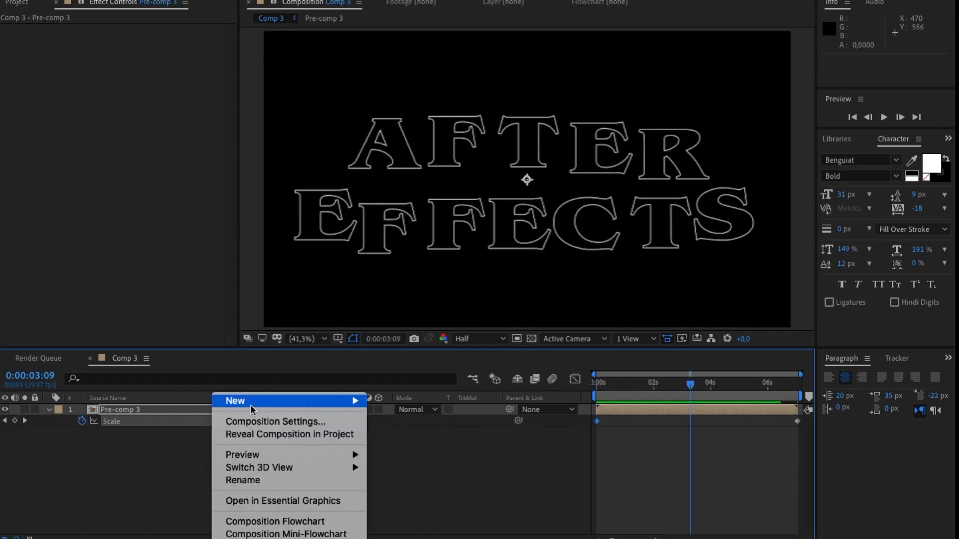
pyautogui.moveTo(345, 401)
pyautogui.click(429, 434)
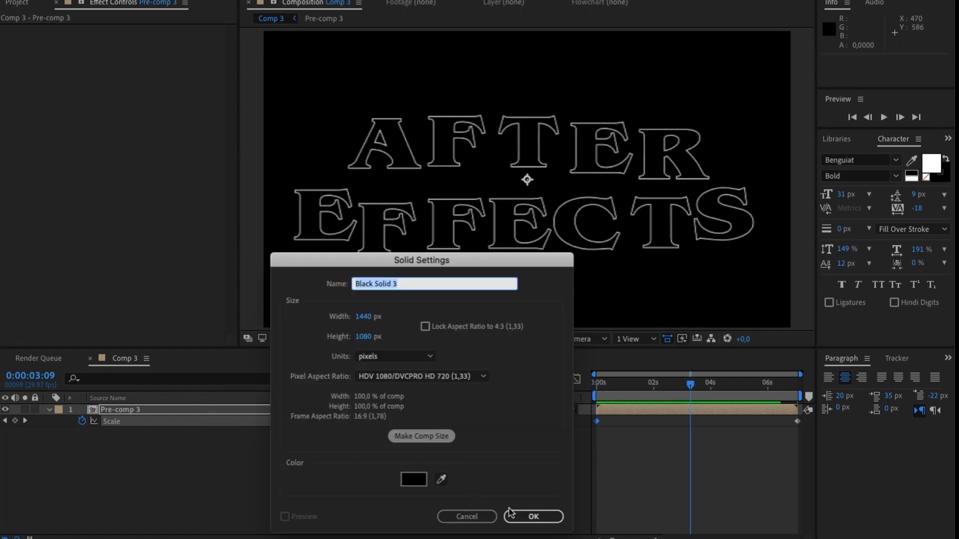
pyautogui.click(533, 516)
# - Find the noise effects and apply Fractal Noise to the black solid
pyautogui.scroll(2, 853, 142)
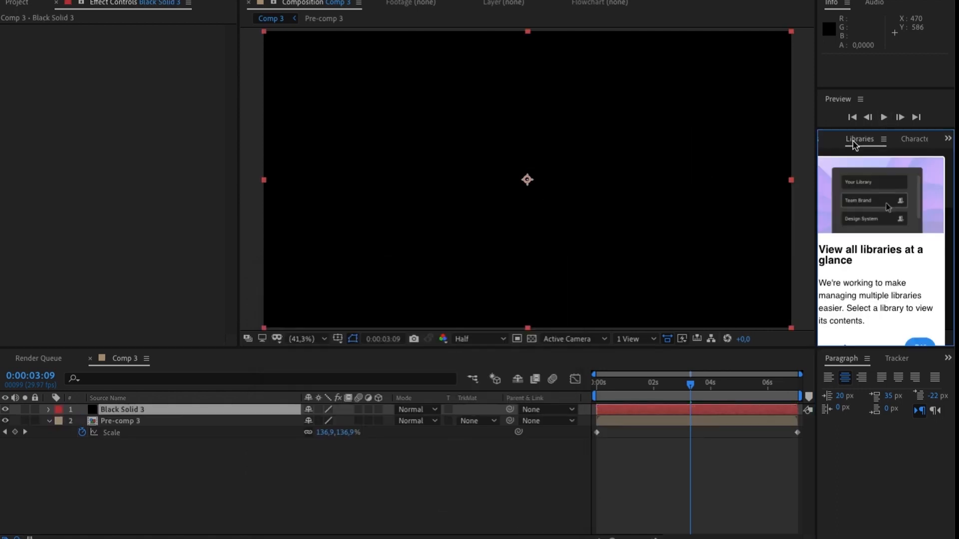
pyautogui.doubleClick(858, 157)
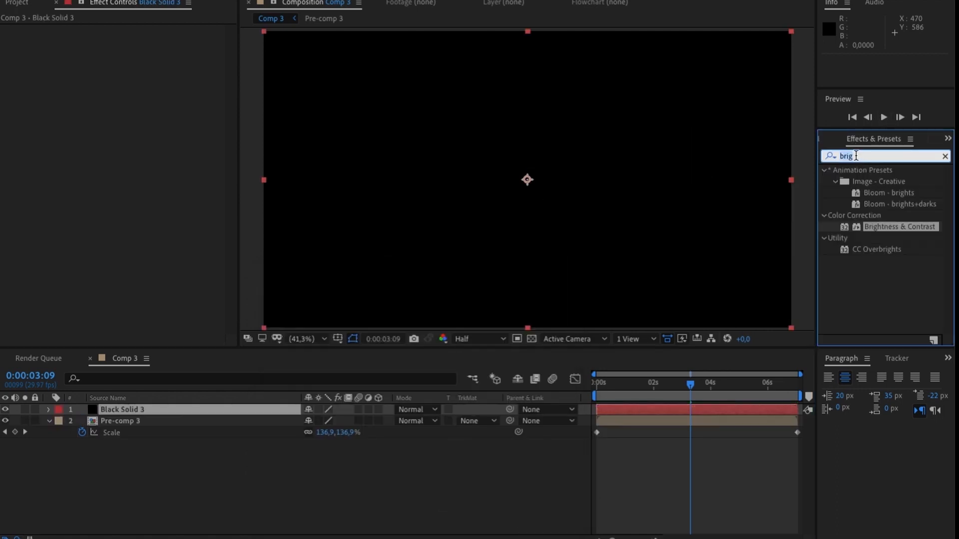
pyautogui.write('noise')
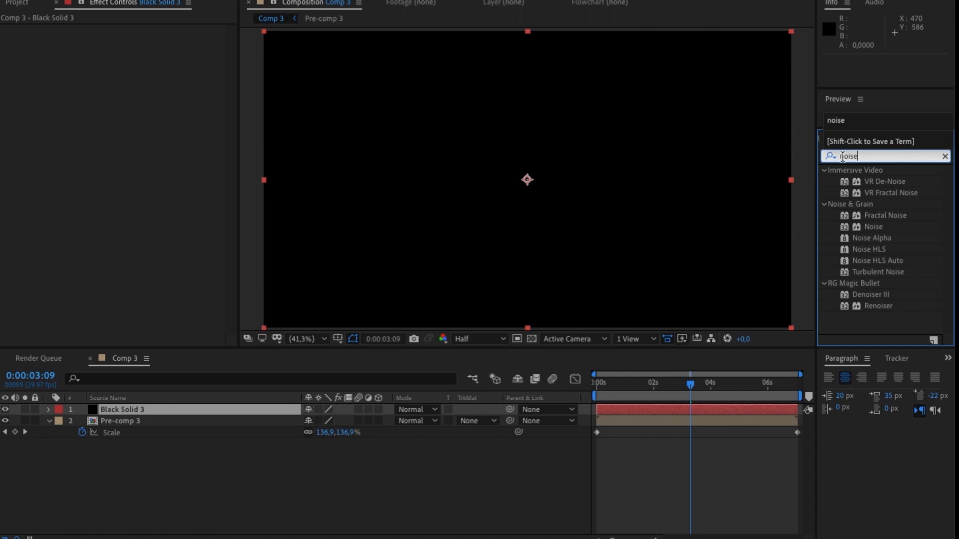
pyautogui.doubleClick(880, 217)
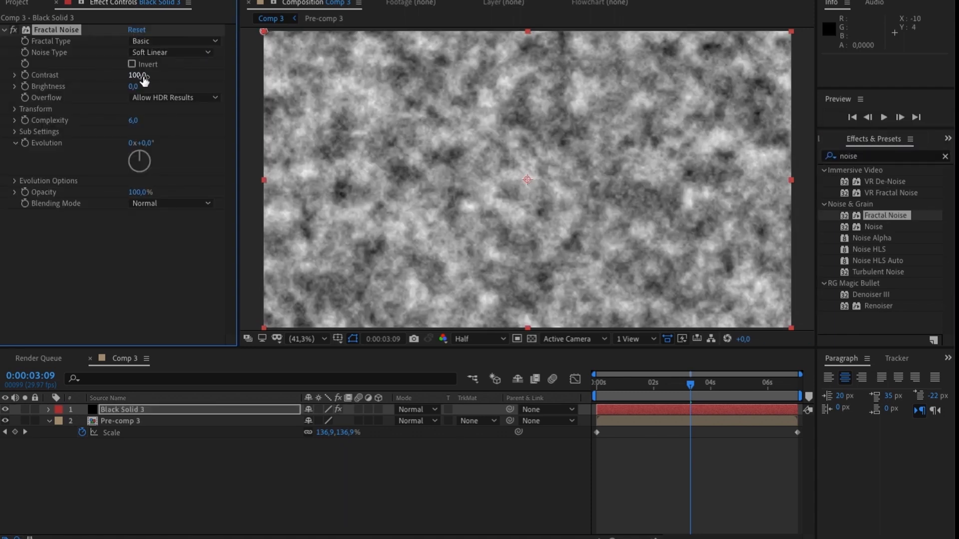
# - Set the Fractal Noise contrast to 97, brightness to -5 and transform scale to 167
pyautogui.moveTo(125, 77)
pyautogui.mouseDown()
pyautogui.moveTo(112, 80)
pyautogui.moveTo(139, 88)
pyautogui.mouseUp()
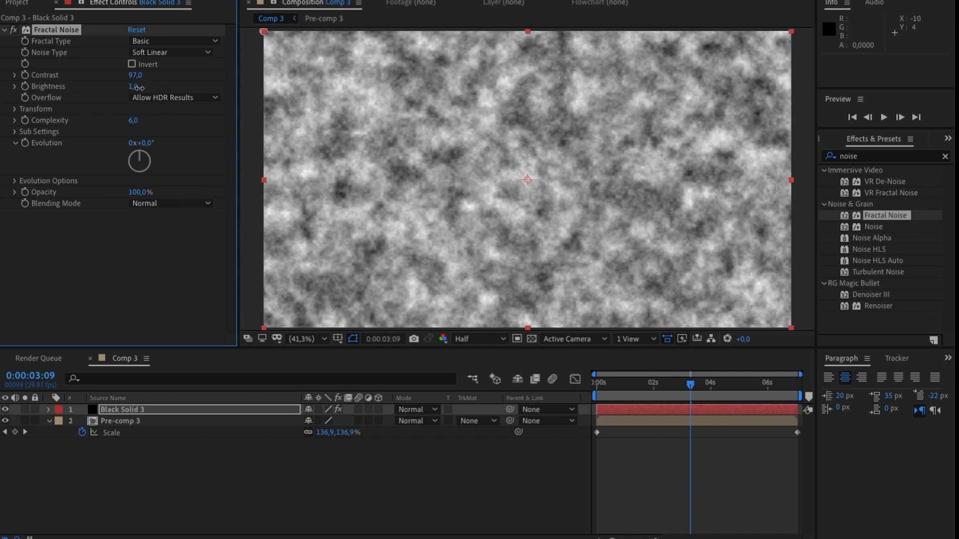
pyautogui.click(15, 110)
pyautogui.moveTo(129, 143); pyautogui.dragTo(186, 148)
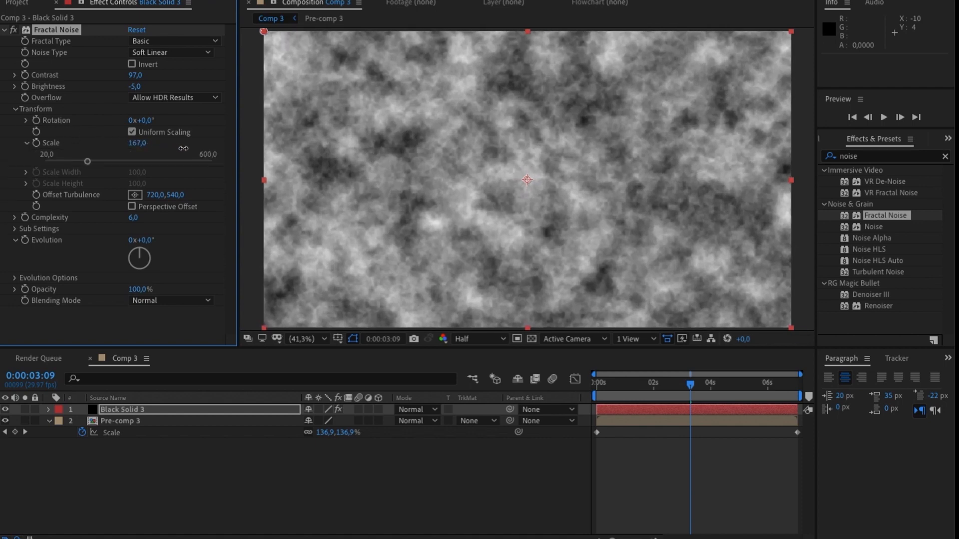
# - Place the noise solid below Pre-comp 3 and set its track matte to Luma Matte "Pre-comp 3"
pyautogui.moveTo(213, 414); pyautogui.dragTo(215, 452)
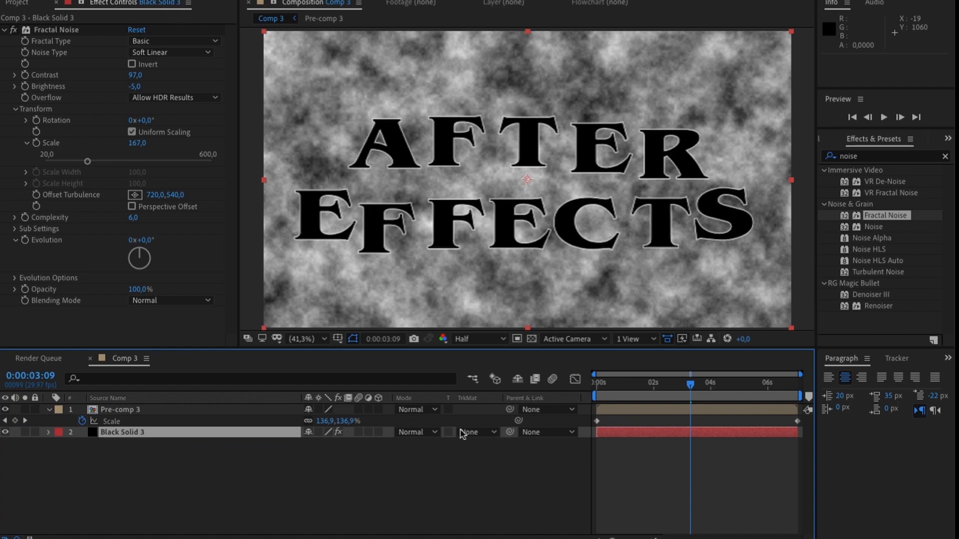
pyautogui.click(472, 432)
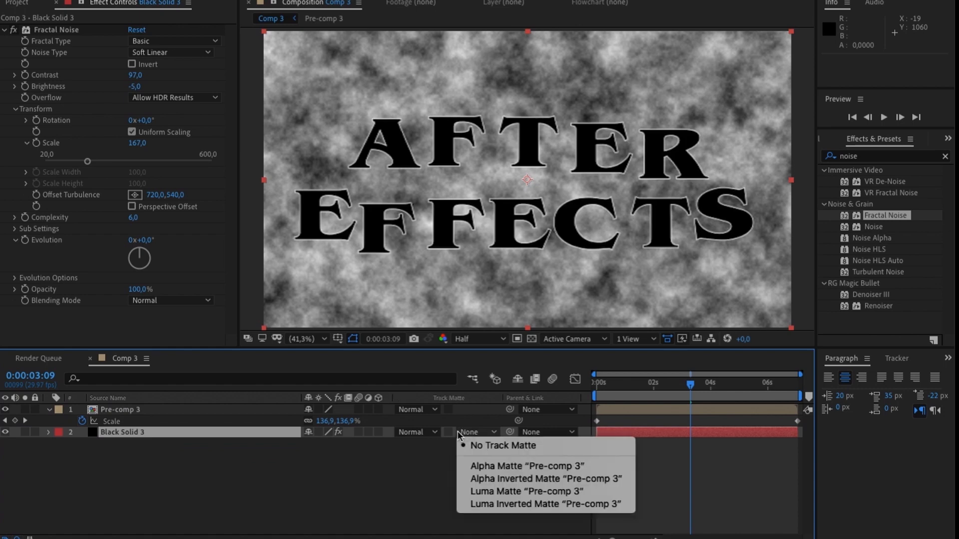
pyautogui.click(493, 492)
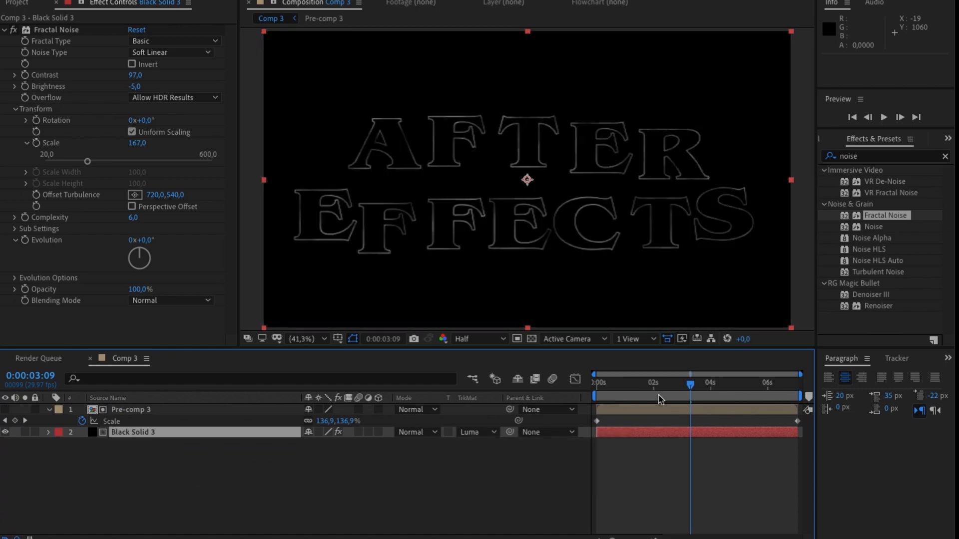
# - Preview the noise-textured title animation from about 0:00:02:04
pyautogui.moveTo(689, 390); pyautogui.dragTo(657, 397)
pyautogui.press('space')
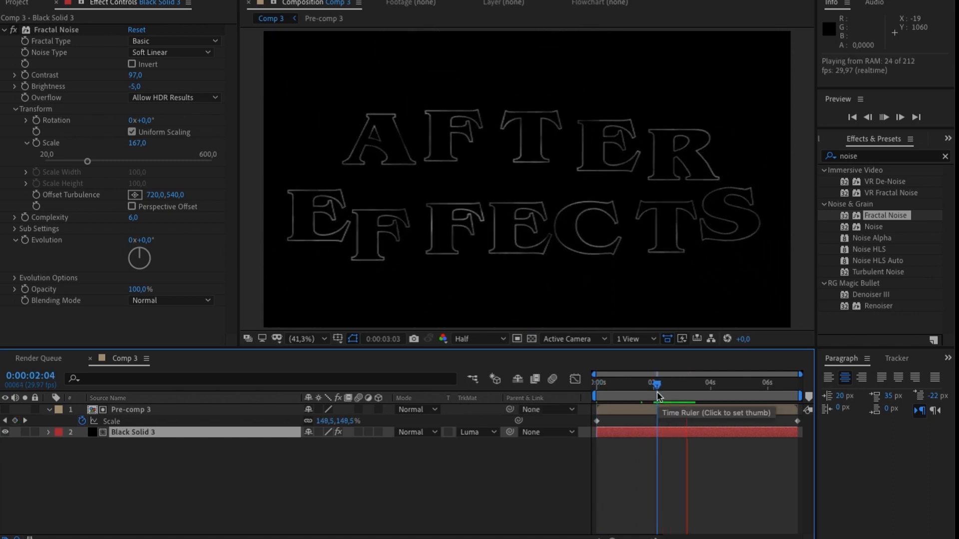
pyautogui.press('space')
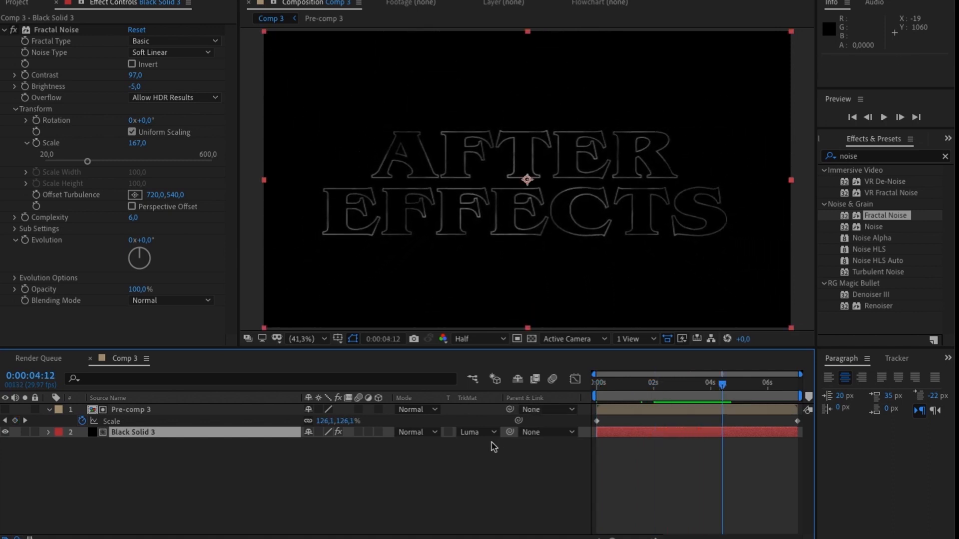
# - Create an adjustment layer above Pre-comp 3 in Comp 3
pyautogui.click(184, 466)
pyautogui.rightClick(158, 456)
pyautogui.moveTo(210, 403)
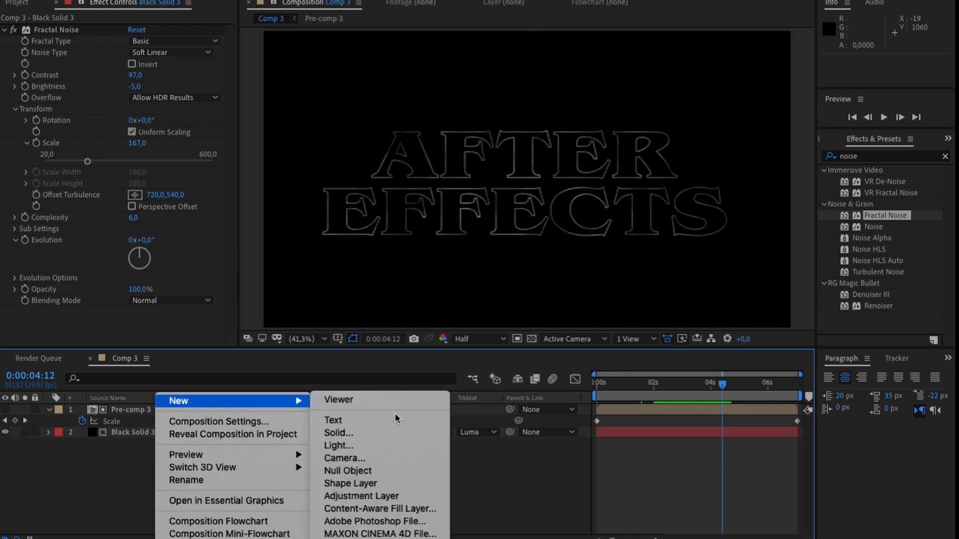
pyautogui.click(384, 496)
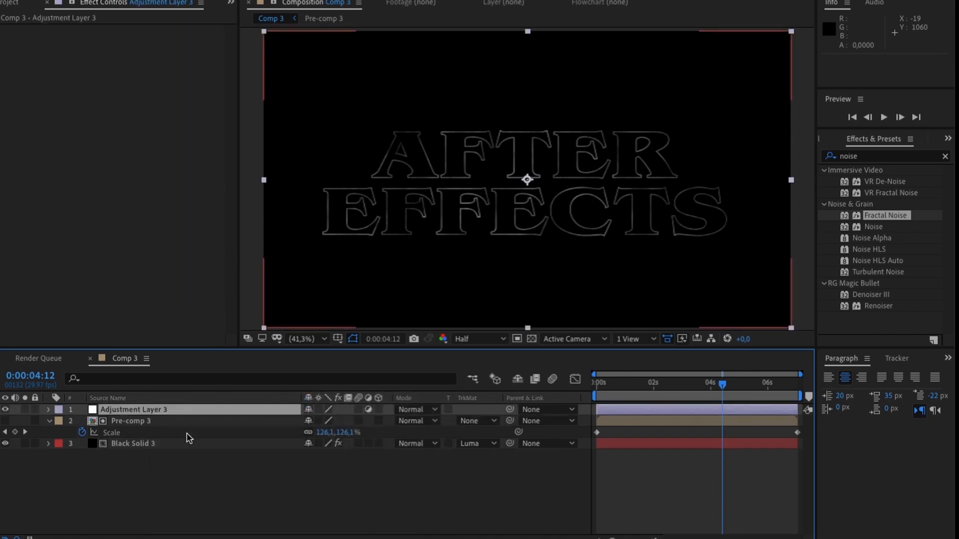
pyautogui.doubleClick(865, 159)
pyautogui.write('glow')
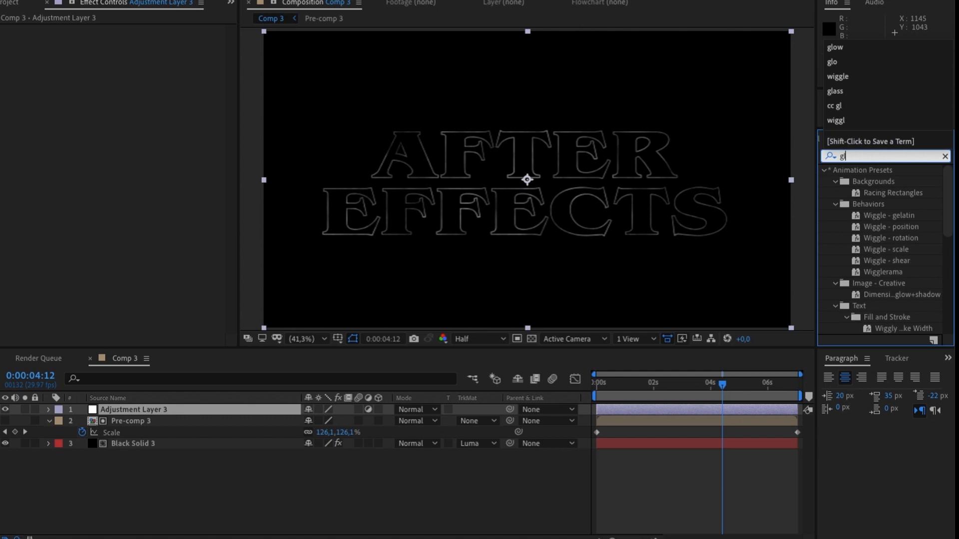
pyautogui.click(942, 156)
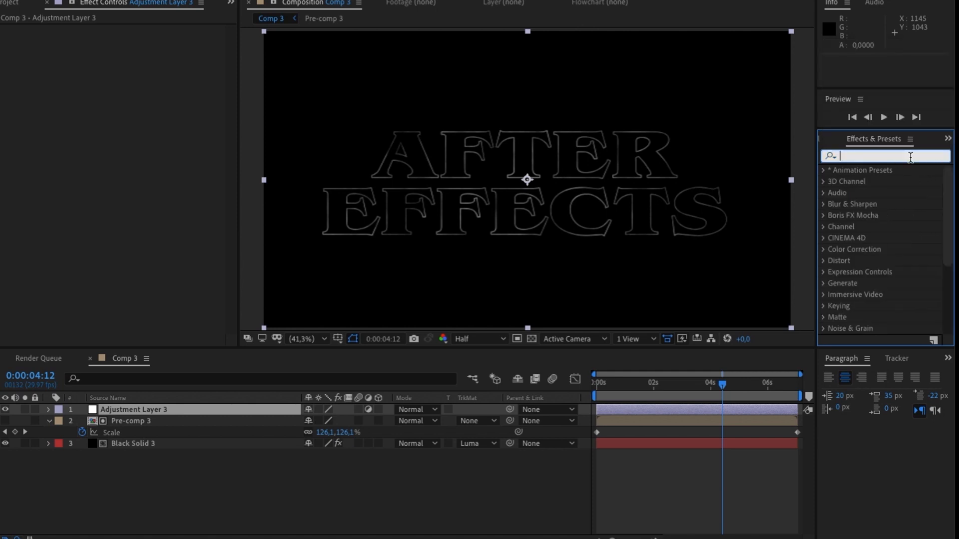
# - Find Tritone, apply it to the adjustment layer and set its midtones color to bright red
pyautogui.click(907, 158)
pyautogui.write('tritone')
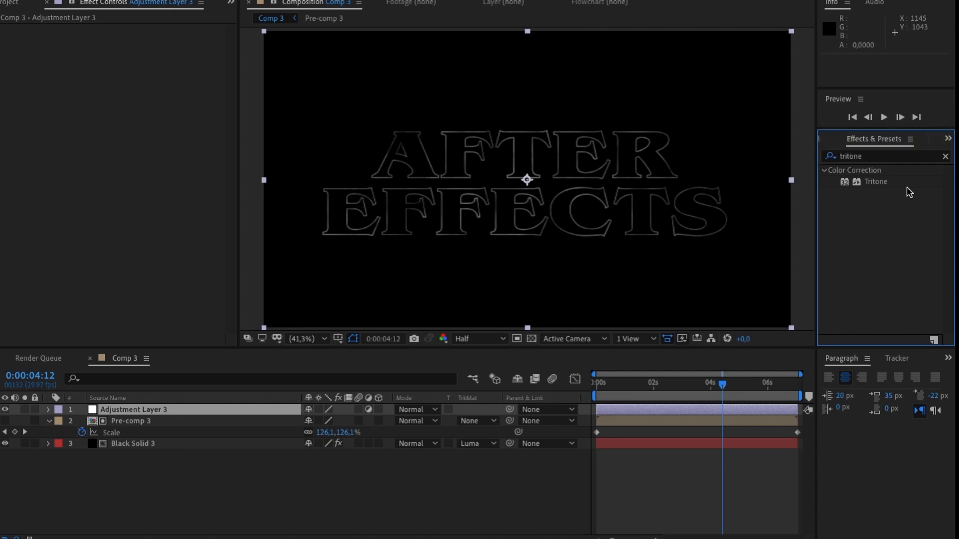
pyautogui.moveTo(881, 182); pyautogui.dragTo(160, 96)
pyautogui.click(136, 50)
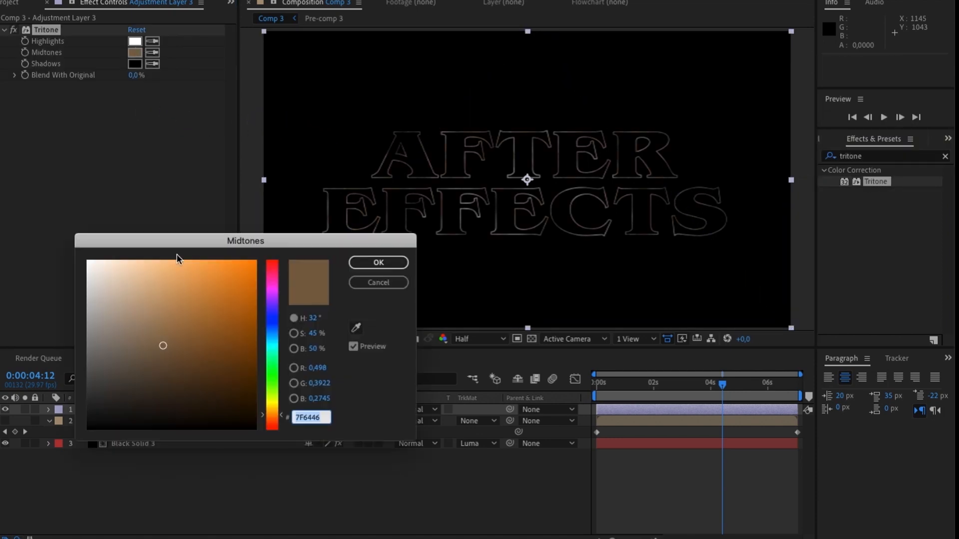
pyautogui.moveTo(233, 312); pyautogui.dragTo(292, 200)
pyautogui.moveTo(263, 301); pyautogui.dragTo(278, 237)
pyautogui.click(375, 264)
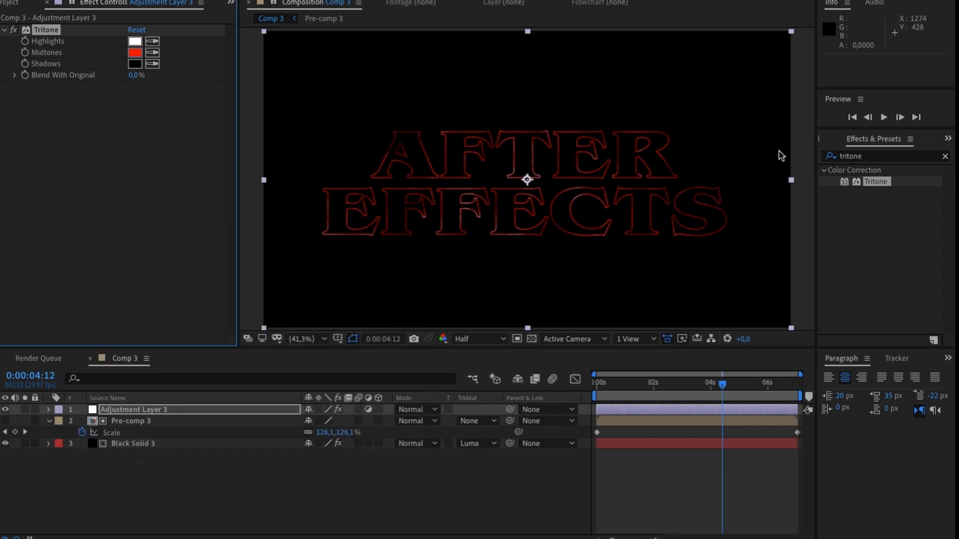
# - Apply Glow to the adjustment layer and set its radius to 99 and intensity to 0.6
pyautogui.click(847, 160)
pyautogui.write('glow')
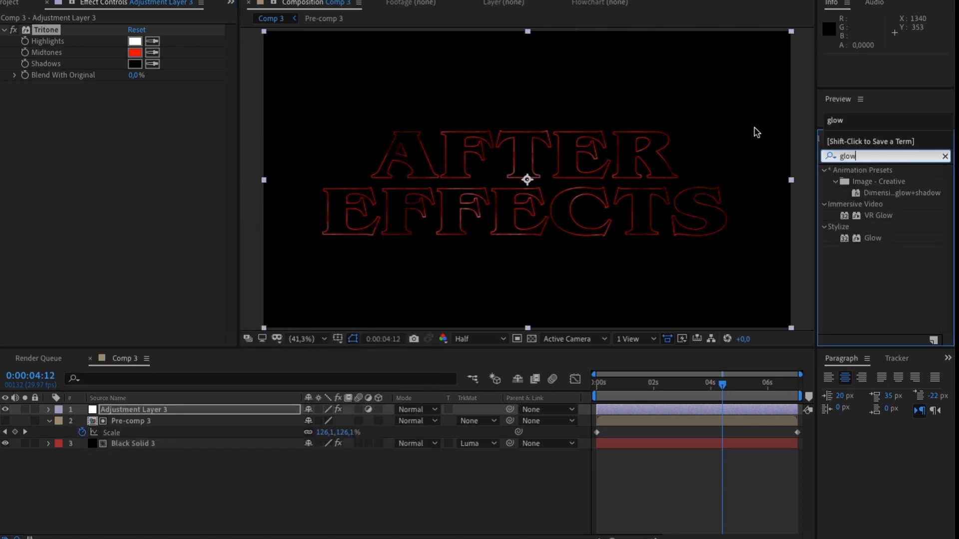
pyautogui.doubleClick(873, 238)
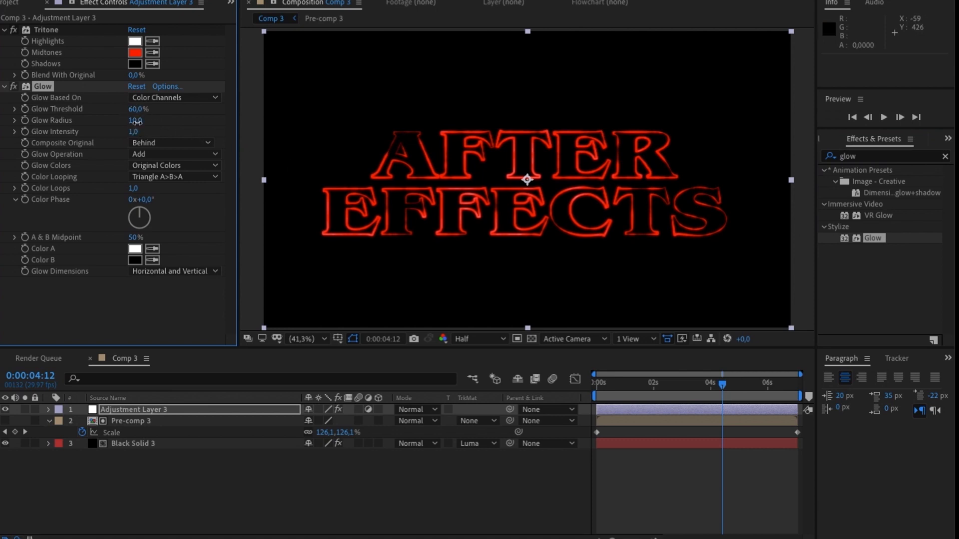
pyautogui.moveTo(146, 122); pyautogui.dragTo(202, 123)
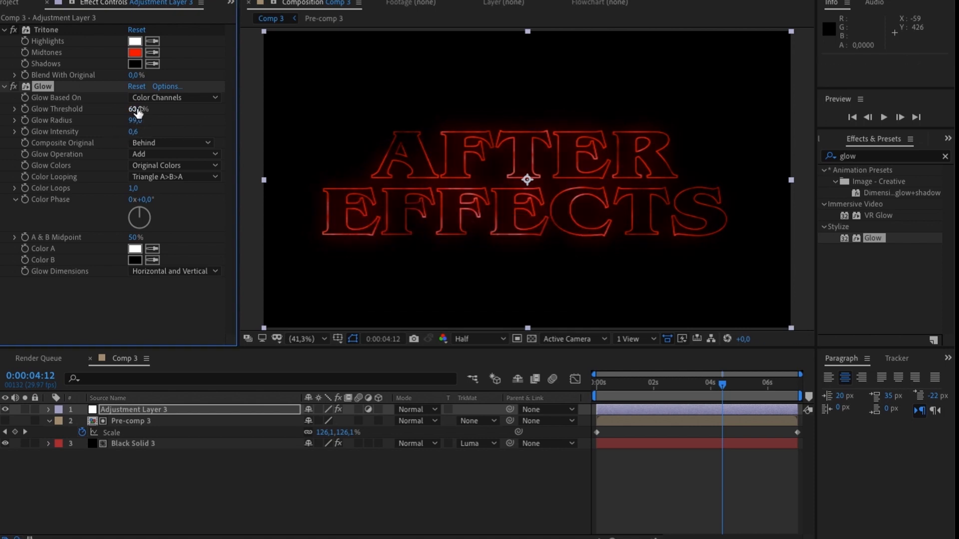
# - Add a second Glow to the adjustment layer with threshold 69.4%, radius 22 and intensity 0, and check it at several times
pyautogui.moveTo(881, 239); pyautogui.dragTo(184, 280)
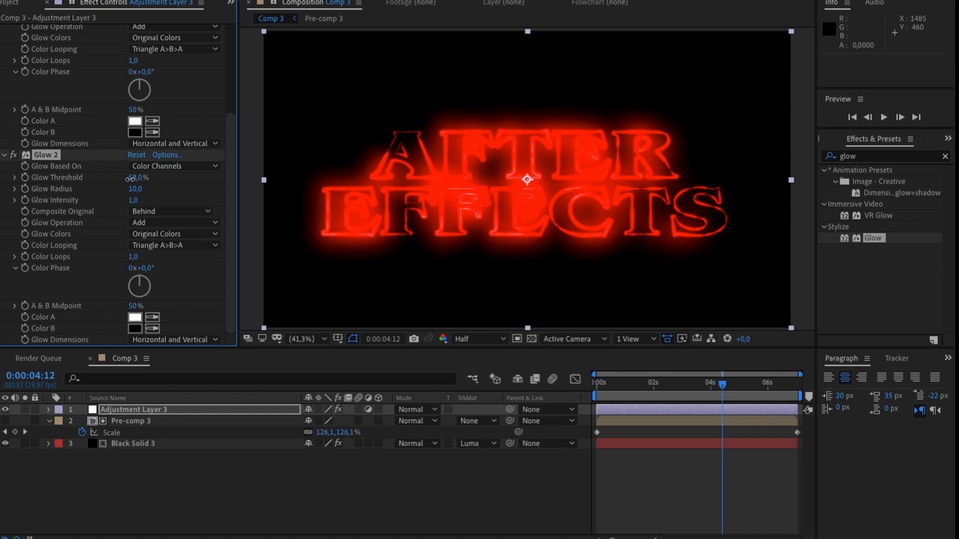
pyautogui.moveTo(104, 186); pyautogui.dragTo(183, 193)
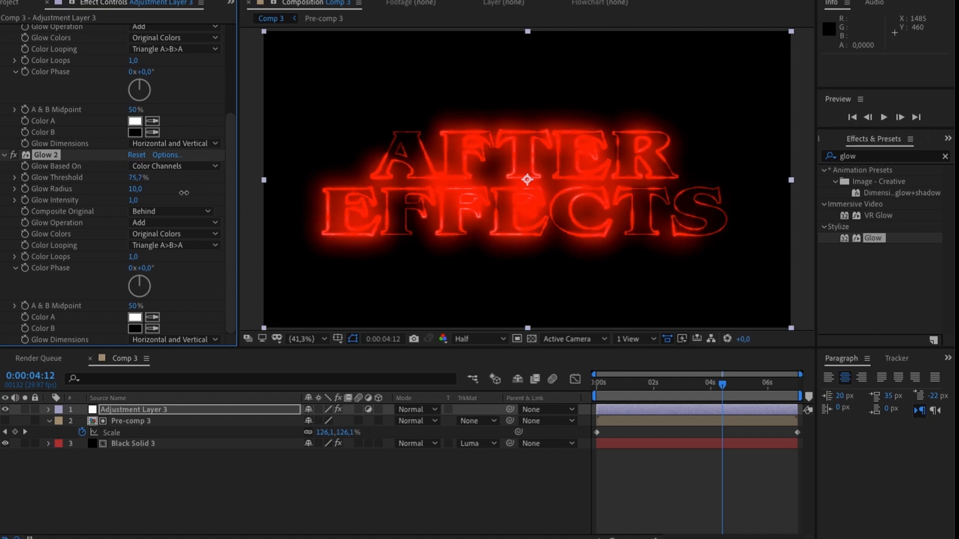
pyautogui.moveTo(116, 205); pyautogui.dragTo(191, 210)
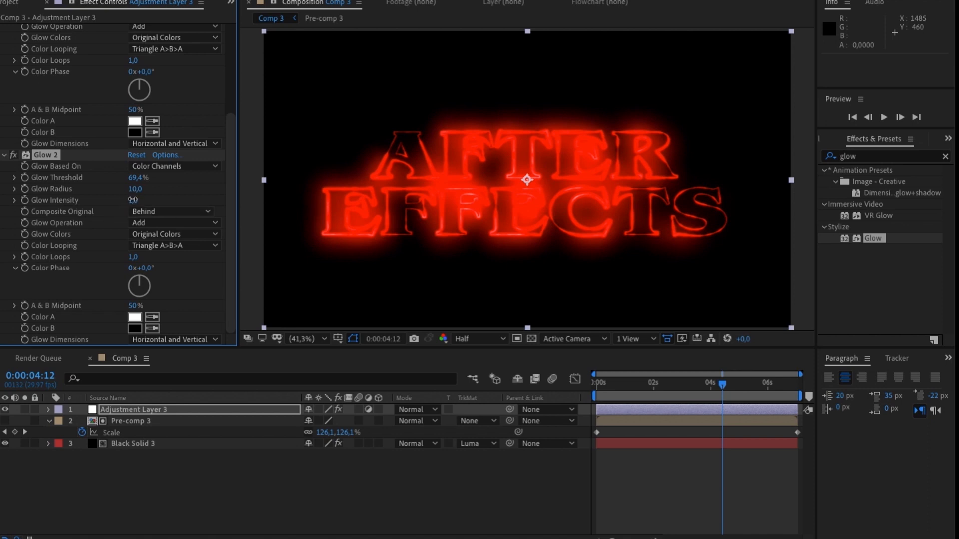
pyautogui.moveTo(118, 201); pyautogui.dragTo(72, 212)
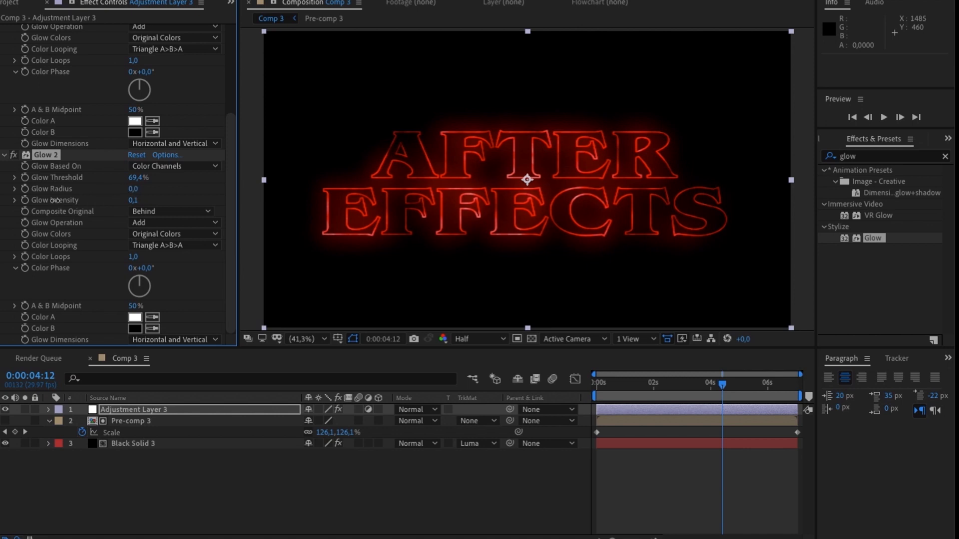
pyautogui.moveTo(16, 208); pyautogui.dragTo(18, 207)
pyautogui.moveTo(138, 200); pyautogui.dragTo(130, 200)
pyautogui.click(678, 392)
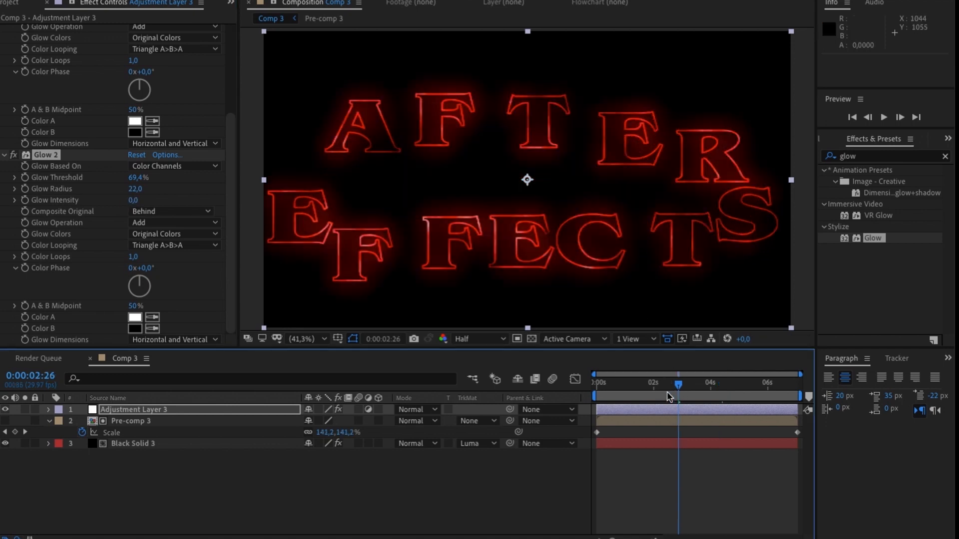
pyautogui.moveTo(654, 396); pyautogui.dragTo(708, 393)
# - Create a new black solid as the uppermost layer of Comp 3
pyautogui.click(249, 497)
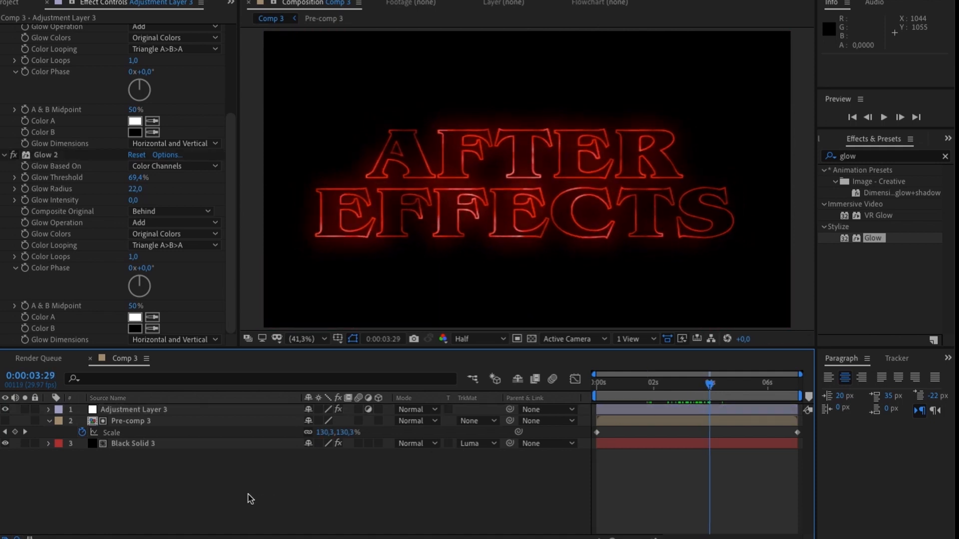
pyautogui.rightClick(141, 469)
pyautogui.moveTo(187, 399)
pyautogui.click(341, 432)
pyautogui.click(542, 516)
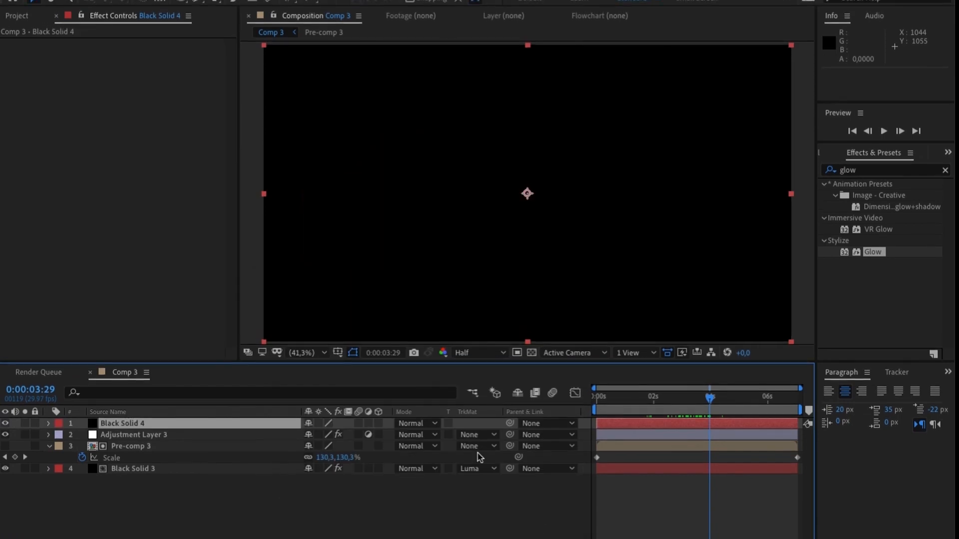
# - Add a full-frame elliptical mask to the new black solid, invert it and set its feather to 776 pixels
pyautogui.doubleClick(180, 6)
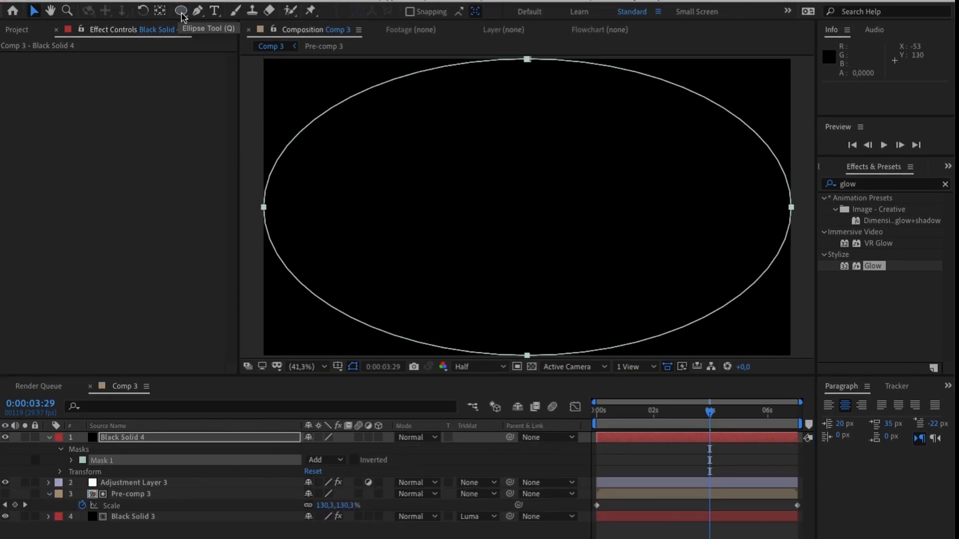
pyautogui.click(354, 459)
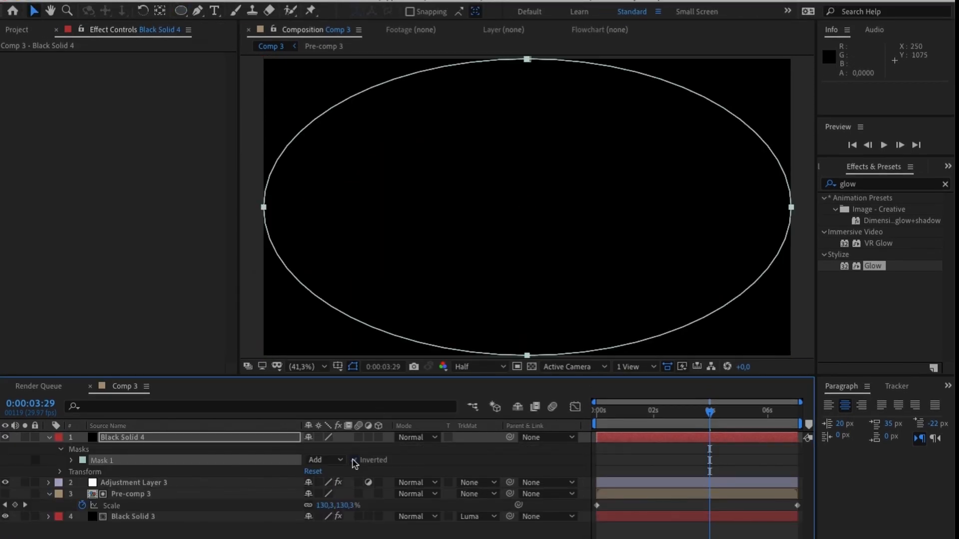
pyautogui.click(71, 460)
pyautogui.moveTo(325, 482); pyautogui.dragTo(736, 468)
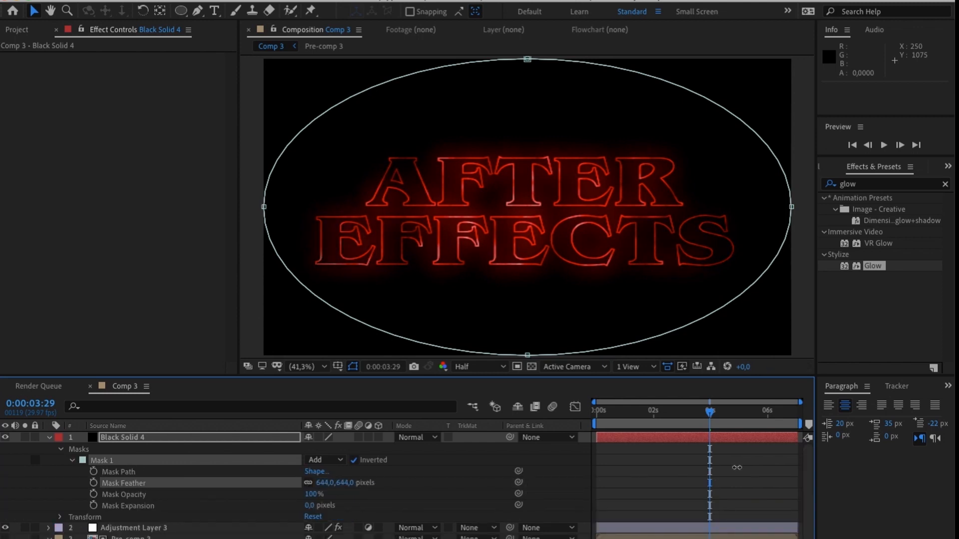
pyautogui.click(626, 424)
pyautogui.click(649, 421)
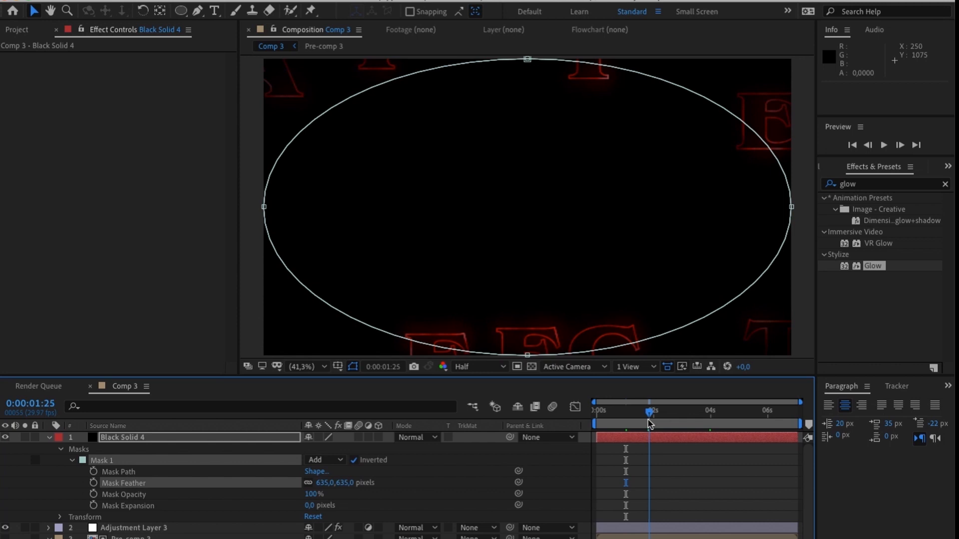
pyautogui.moveTo(449, 482); pyautogui.dragTo(449, 481)
# - Keyframe the mask expansion at 0 pixels at 0:00:04:27 and -615 pixels at 0:00:07:01, and preview the fade
pyautogui.moveTo(732, 416); pyautogui.dragTo(736, 415)
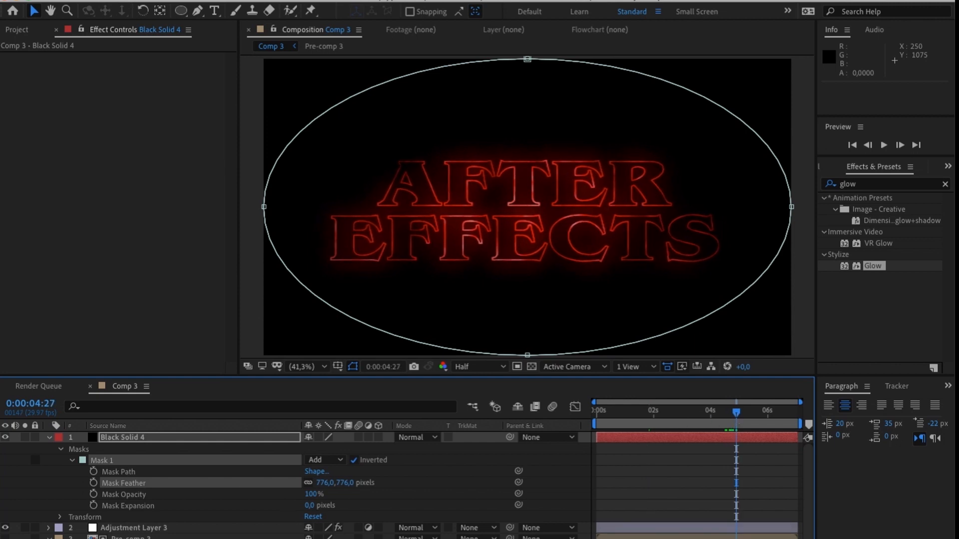
pyautogui.click(93, 506)
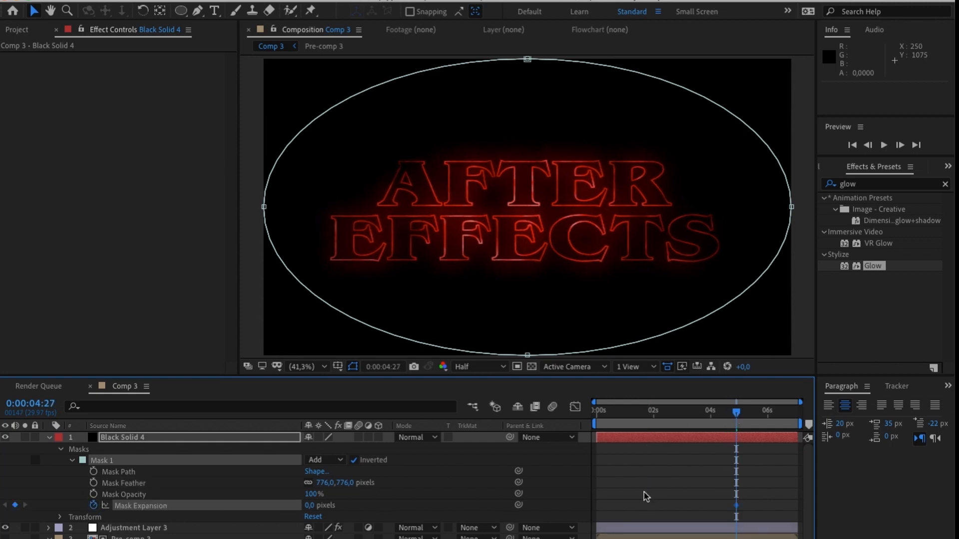
pyautogui.moveTo(764, 413); pyautogui.dragTo(799, 413)
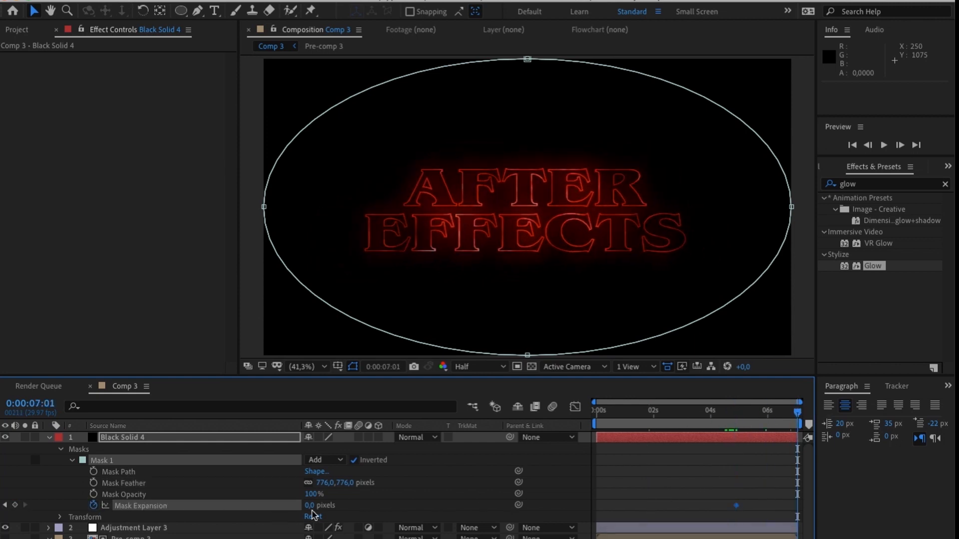
pyautogui.moveTo(309, 505); pyautogui.dragTo(159, 506)
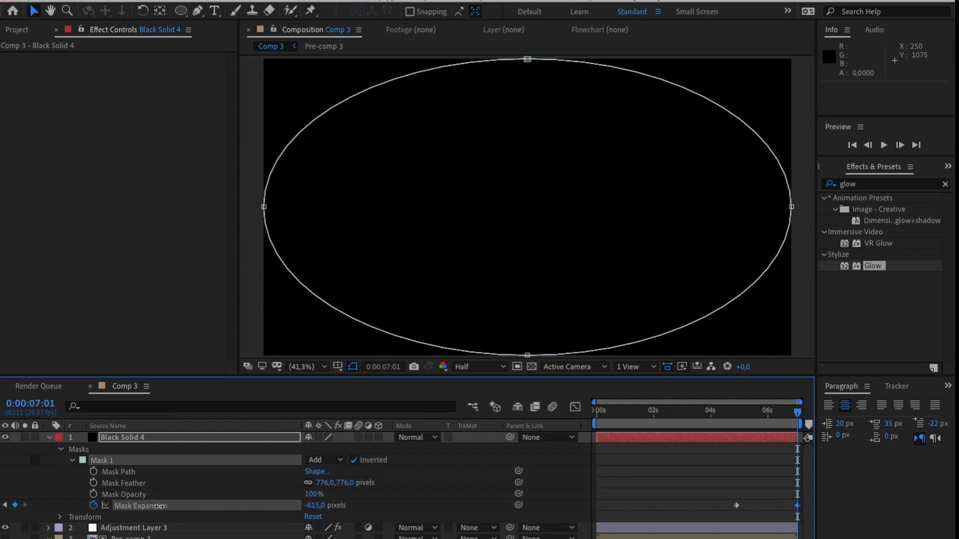
pyautogui.moveTo(772, 426); pyautogui.dragTo(729, 433)
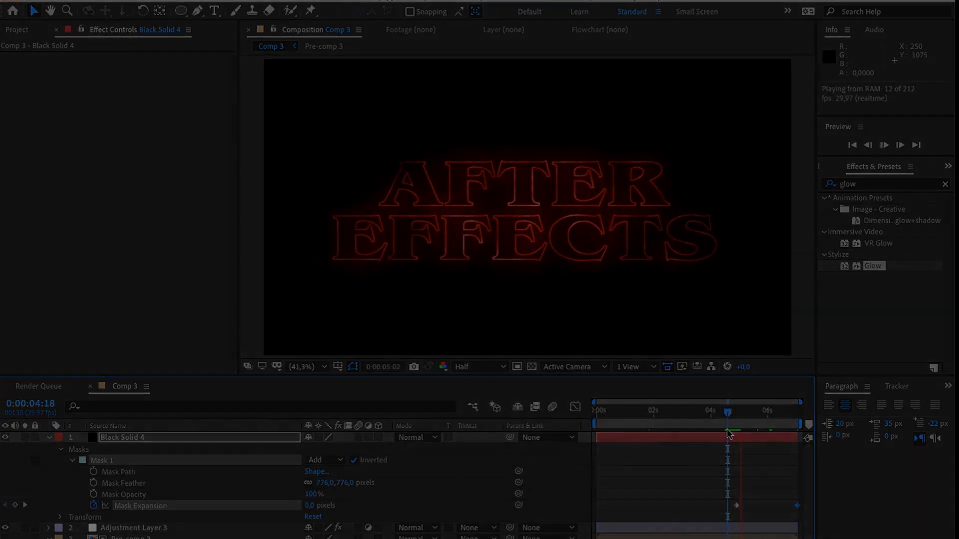